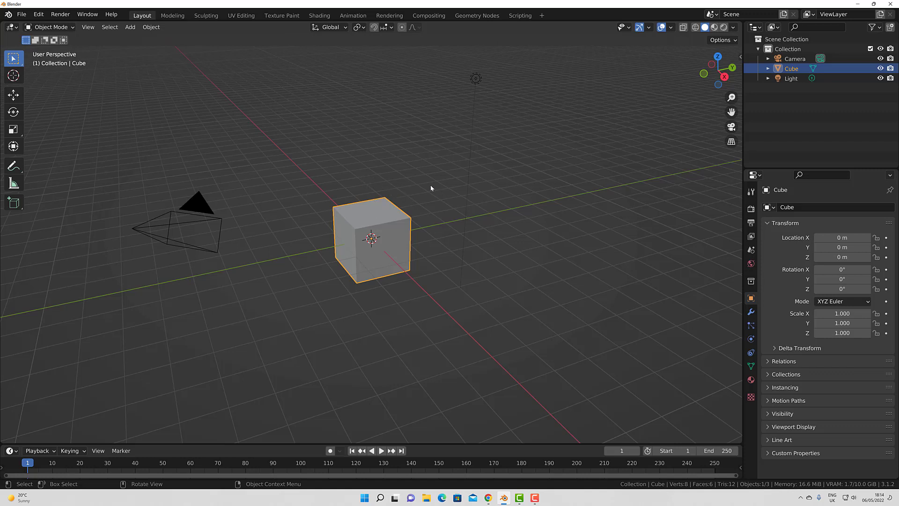
- Switch the default cube into Edit Mode with all 8 vertices selected
{"action": "left_click", "coordinate": [671, 28]}
{"action": "key", "text": "Tab"}
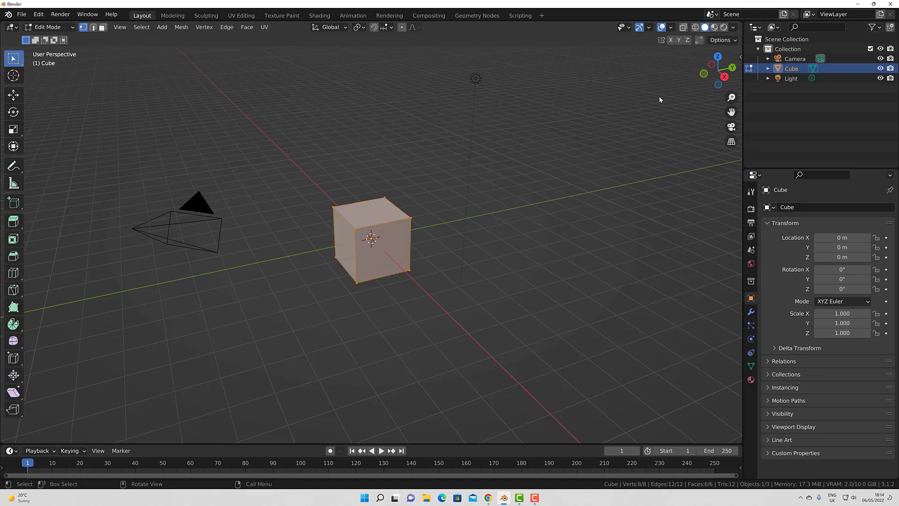
- Show the cube's face normals at about size 1.1, view them front-on, then return to Object Mode
{"action": "left_click", "coordinate": [675, 28]}
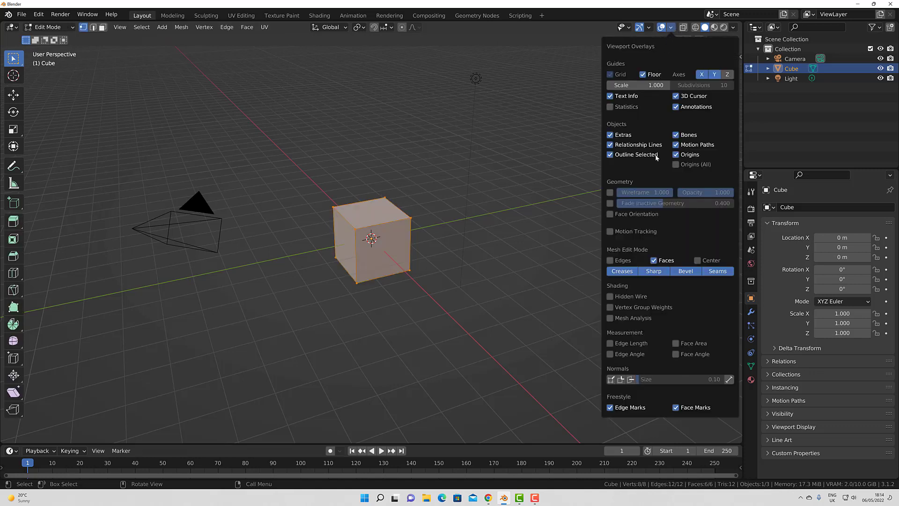
{"action": "left_click", "coordinate": [633, 380]}
{"action": "left_click_drag", "start_coordinate": [641, 381], "coordinate": [724, 381]}
{"action": "middle_click_drag", "start_coordinate": [464, 258], "coordinate": [374, 176]}
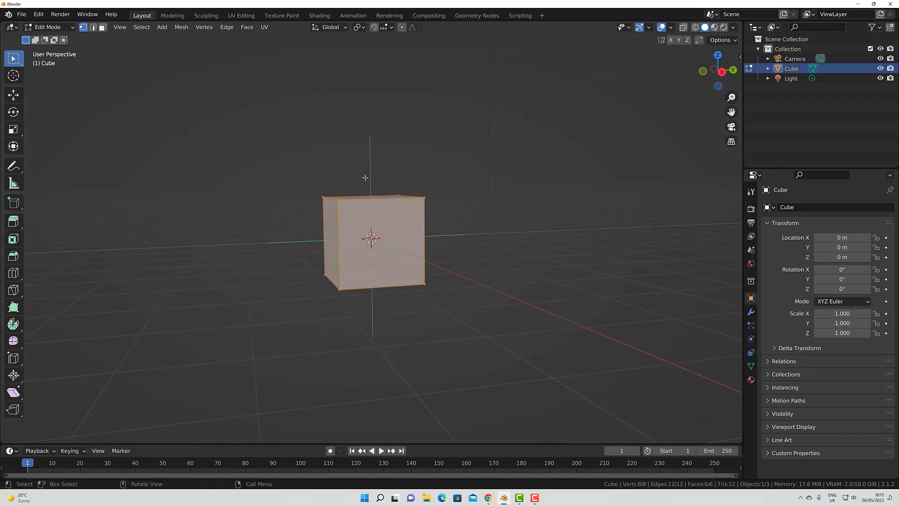
{"action": "middle_click_drag", "start_coordinate": [365, 177], "coordinate": [328, 221]}
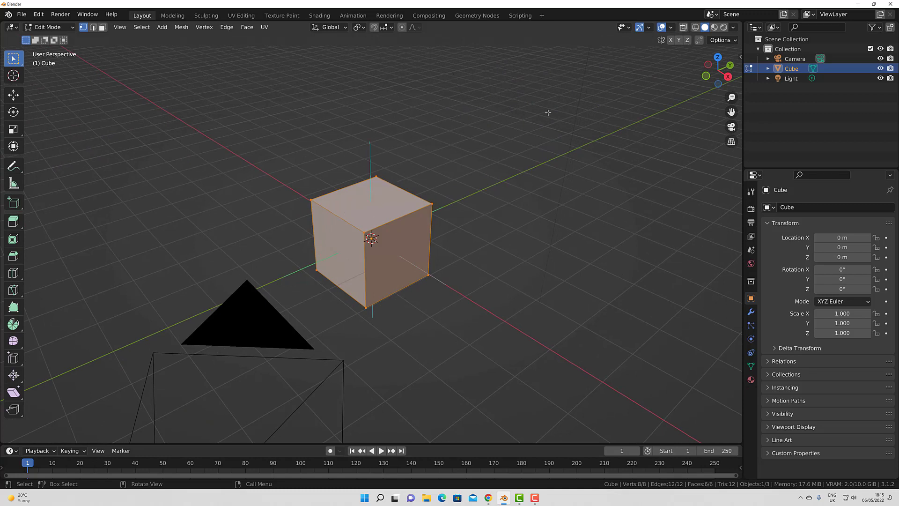
{"action": "key", "text": "Tab"}
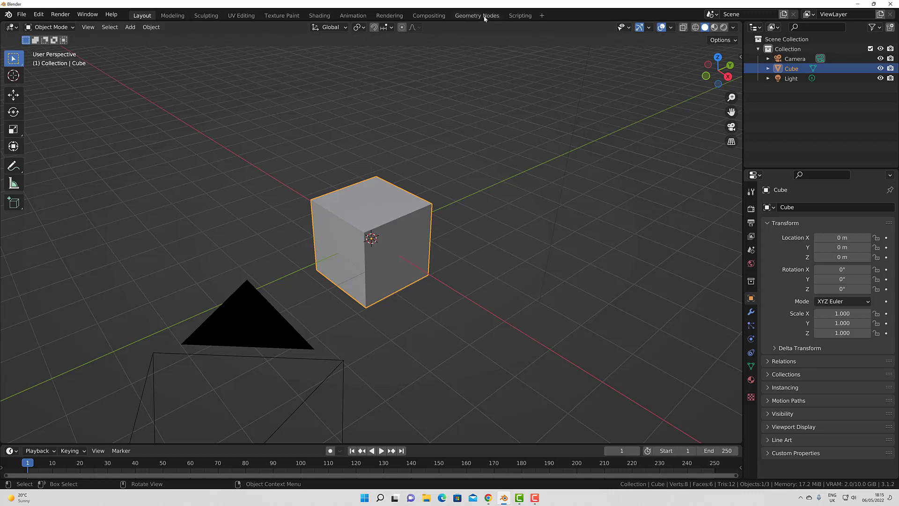
- Switch to the Geometry Nodes workspace, list the cube's faces in the spreadsheet, and orbit around it
{"action": "left_click", "coordinate": [485, 18]}
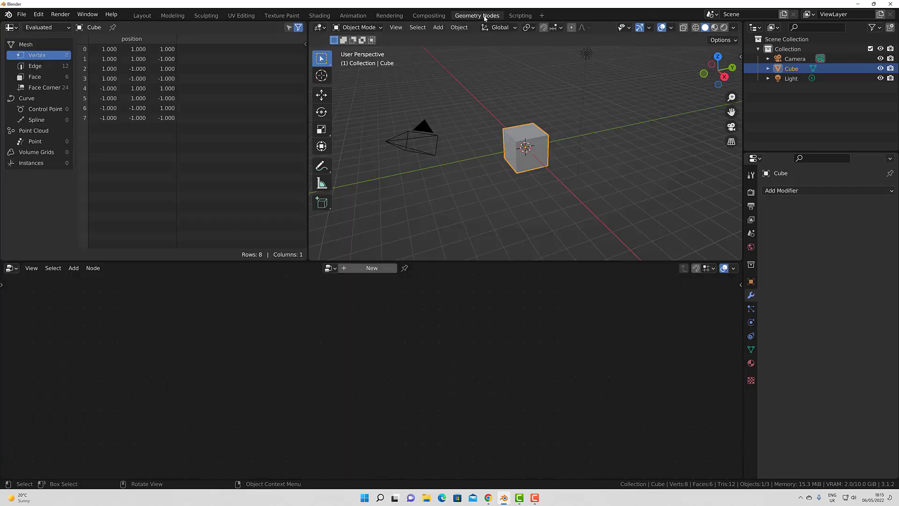
{"action": "left_click", "coordinate": [47, 79]}
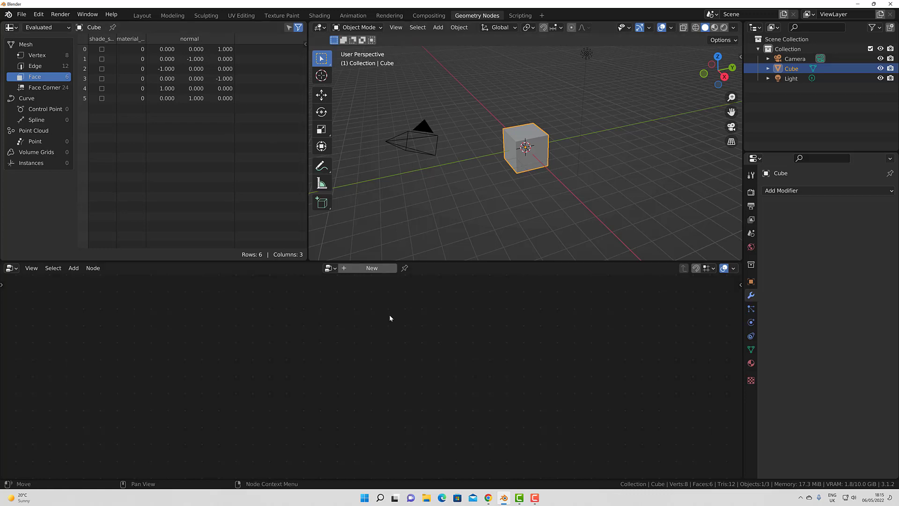
{"action": "scroll", "coordinate": [589, 135], "scroll_direction": "up", "scroll_amount": 5}
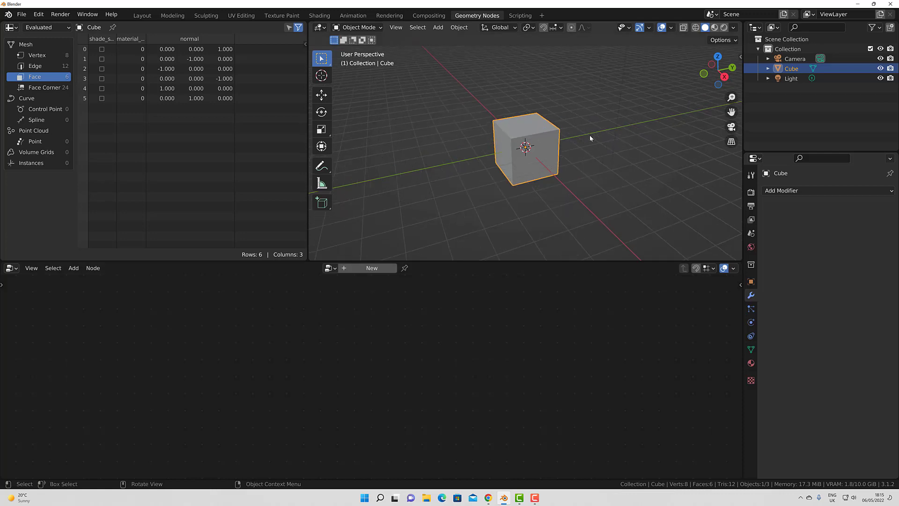
{"action": "middle_click_drag", "start_coordinate": [583, 141], "coordinate": [505, 142]}
{"action": "middle_click_drag", "start_coordinate": [428, 167], "coordinate": [577, 128]}
{"action": "middle_click_drag", "start_coordinate": [519, 115], "coordinate": [622, 198]}
{"action": "middle_click_drag", "start_coordinate": [486, 182], "coordinate": [461, 221]}
- Create a new geometry node tree and spread the Group Input and Group Output nodes apart
{"action": "left_click", "coordinate": [378, 269]}
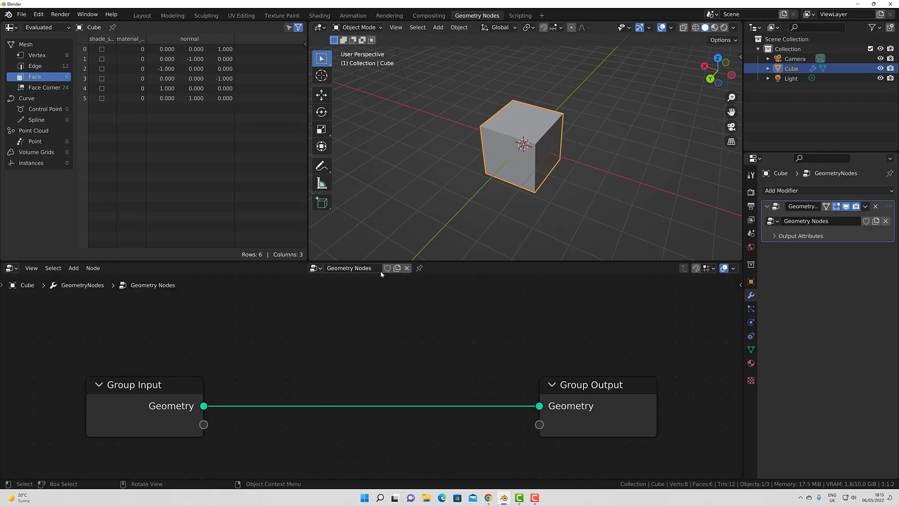
{"action": "left_click_drag", "start_coordinate": [603, 406], "coordinate": [653, 389]}
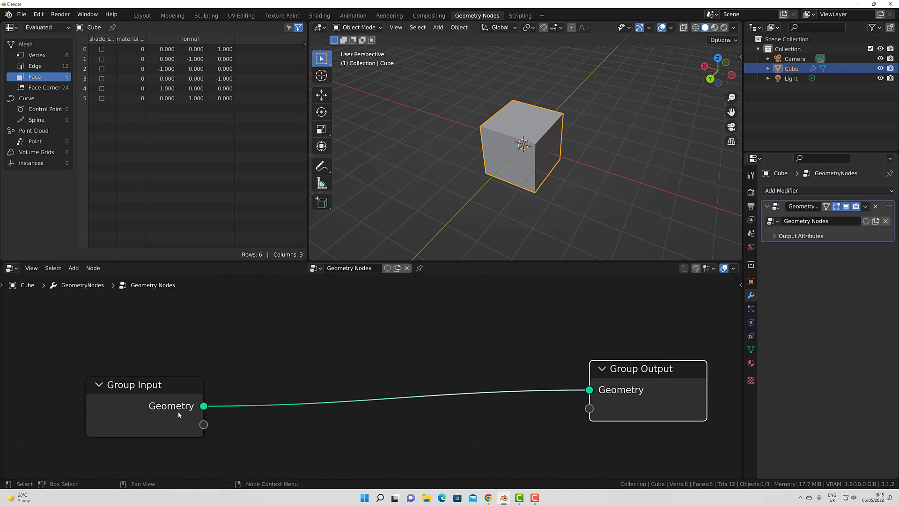
{"action": "left_click_drag", "start_coordinate": [181, 415], "coordinate": [119, 407]}
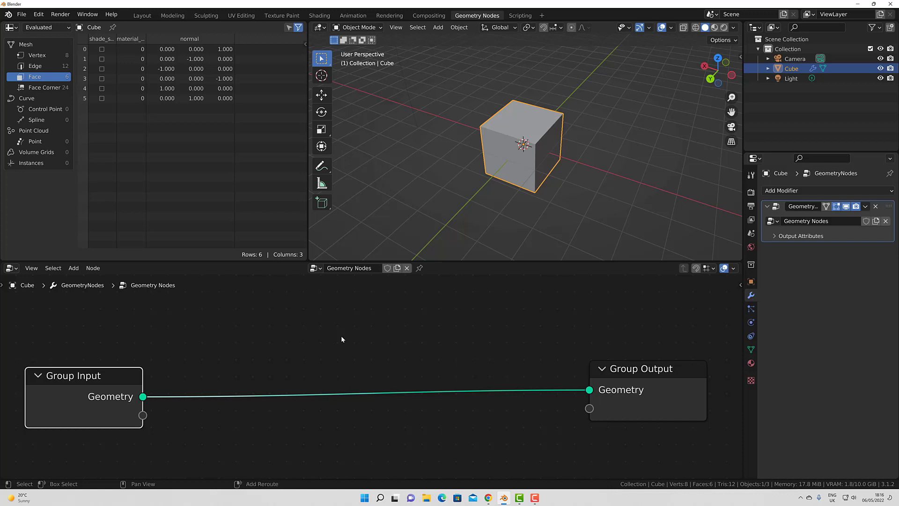
{"action": "key", "text": "shift+a"}
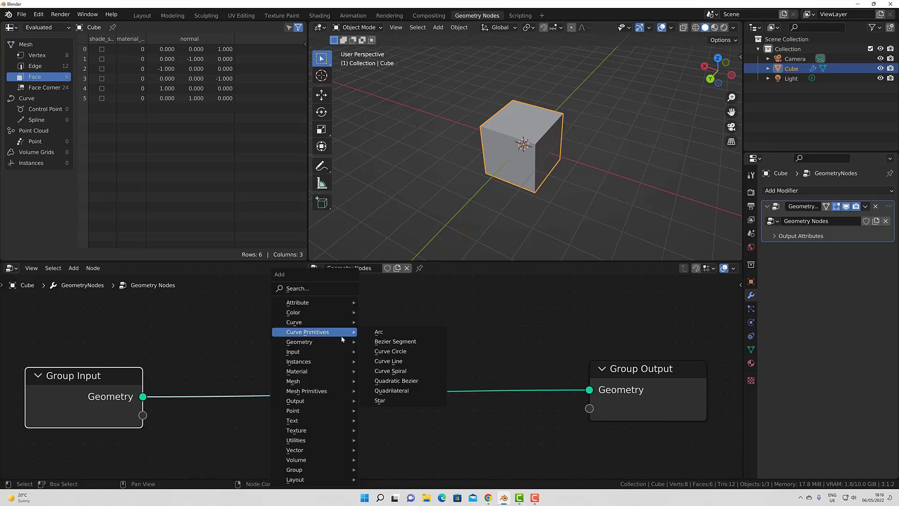
- Insert an Extrude Mesh node on the Group Input to Group Output link and tidy the nodes
{"action": "left_click", "coordinate": [321, 289]}
{"action": "type", "text": "extrude"}
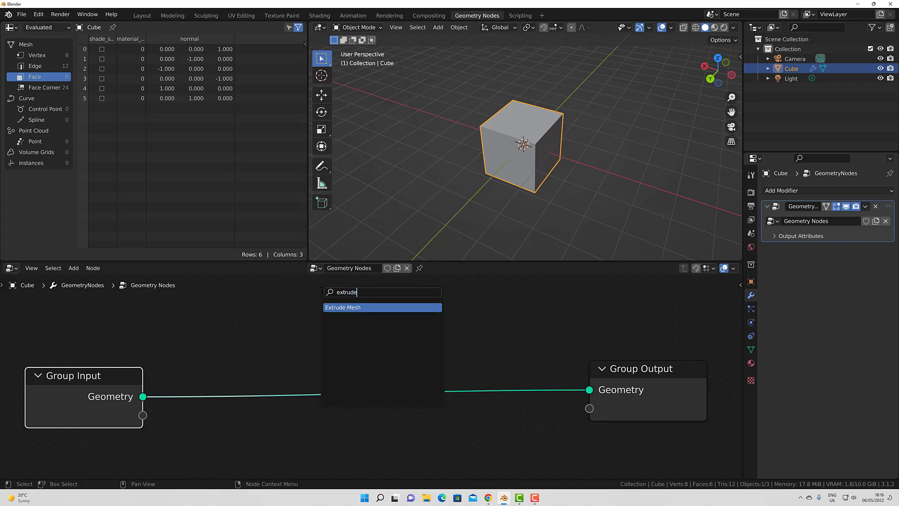
{"action": "left_click", "coordinate": [347, 307]}
{"action": "left_click", "coordinate": [372, 318]}
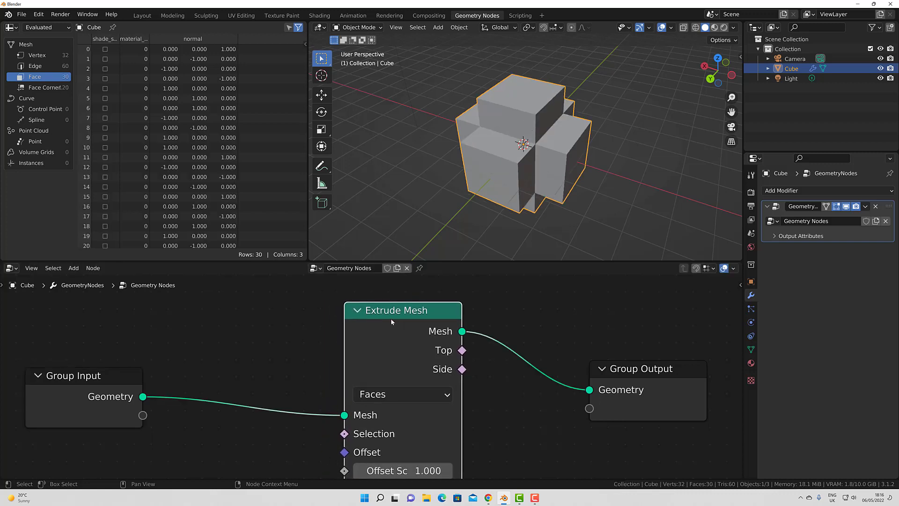
{"action": "scroll", "coordinate": [390, 328], "scroll_direction": "down", "scroll_amount": 3}
{"action": "left_click_drag", "start_coordinate": [225, 359], "coordinate": [169, 341]}
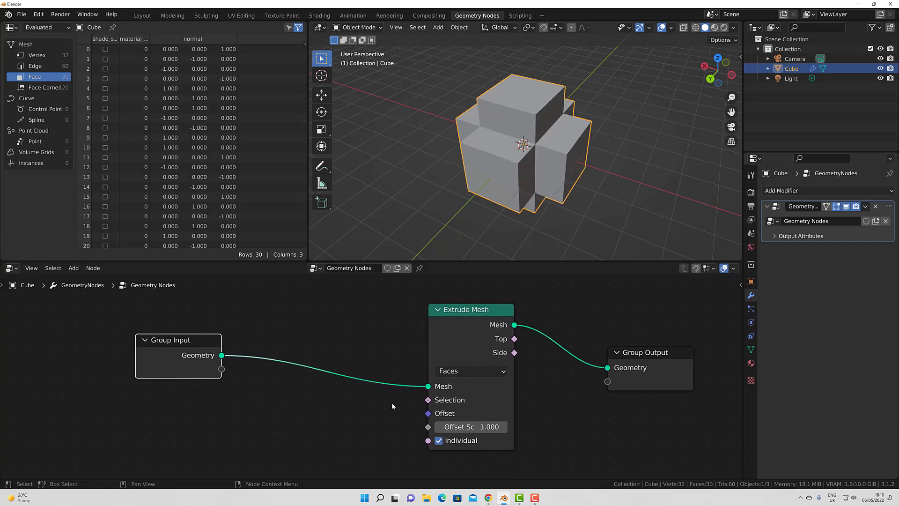
{"action": "scroll", "coordinate": [432, 427], "scroll_direction": "up", "scroll_amount": 2}
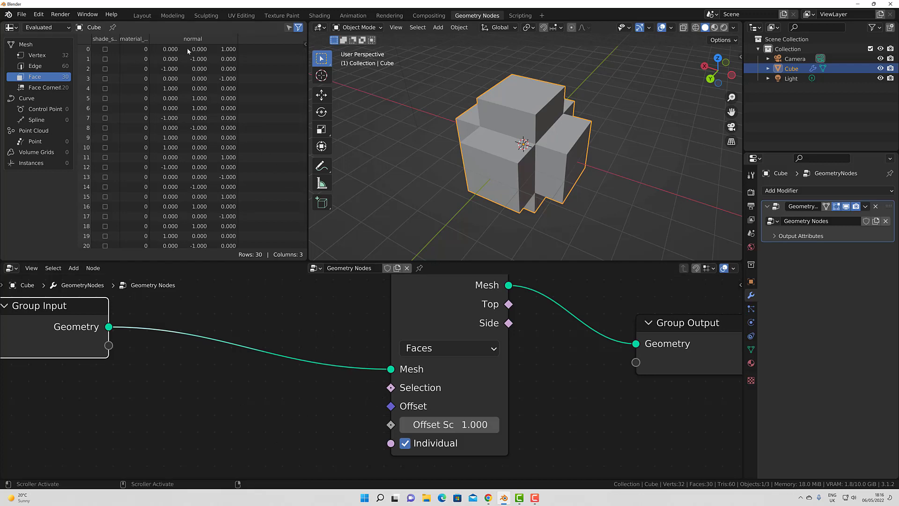
{"action": "scroll", "coordinate": [123, 419], "scroll_direction": "down", "scroll_amount": 2}
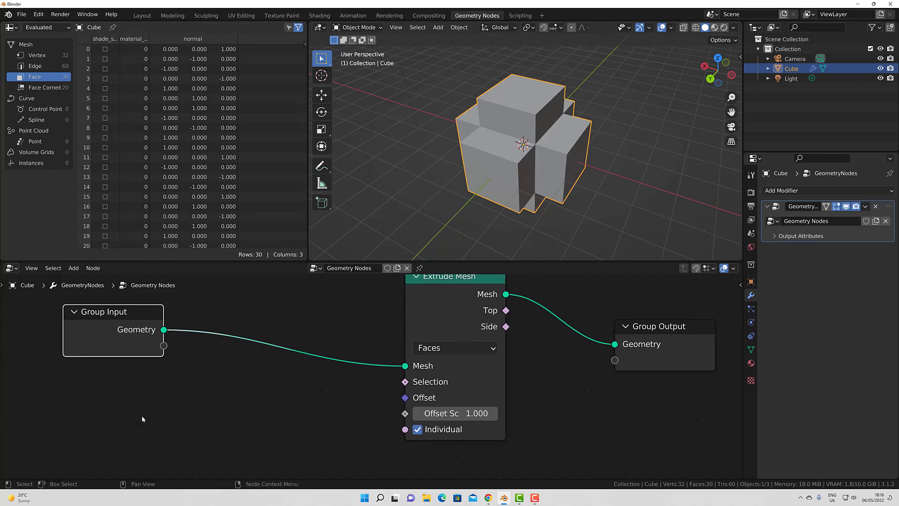
{"action": "key", "text": "shift+a"}
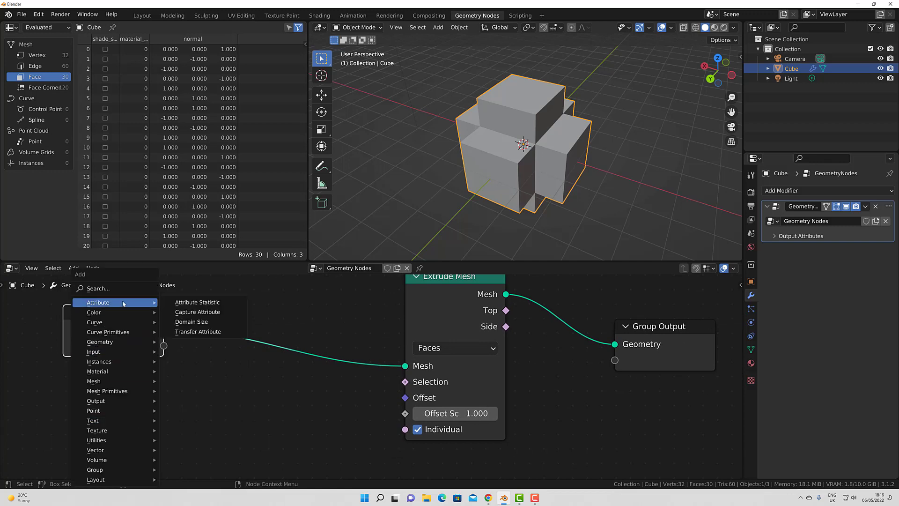
- Add a Normal input node below Group Input and wire it into Extrude Mesh's Selection
{"action": "left_click", "coordinate": [124, 293]}
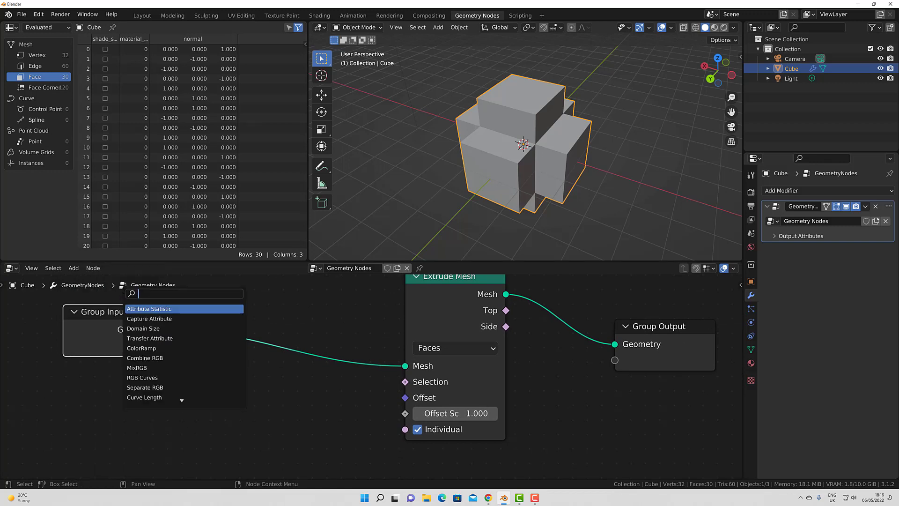
{"action": "type", "text": "normal"}
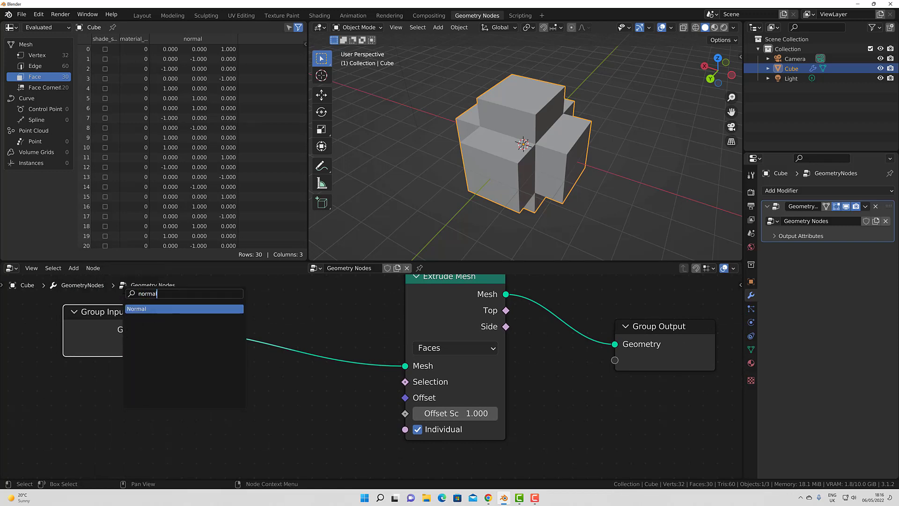
{"action": "left_click", "coordinate": [146, 308]}
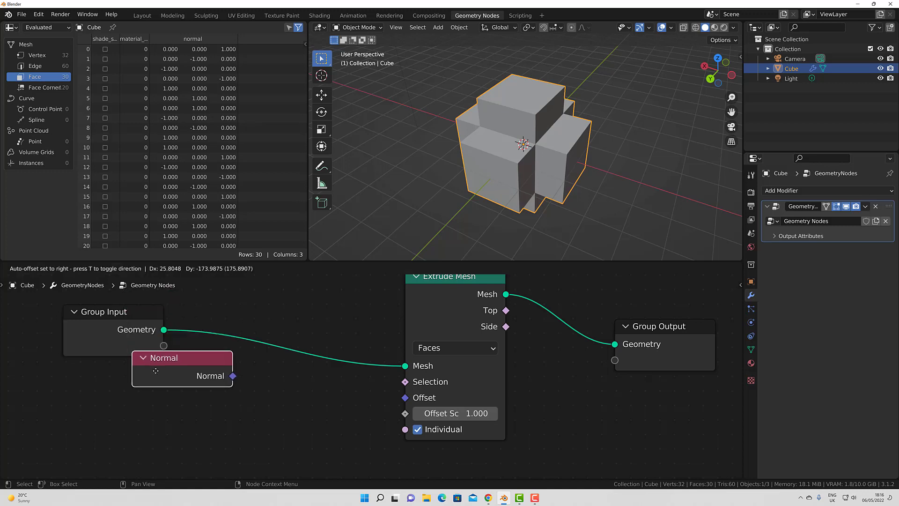
{"action": "left_click", "coordinate": [147, 416]}
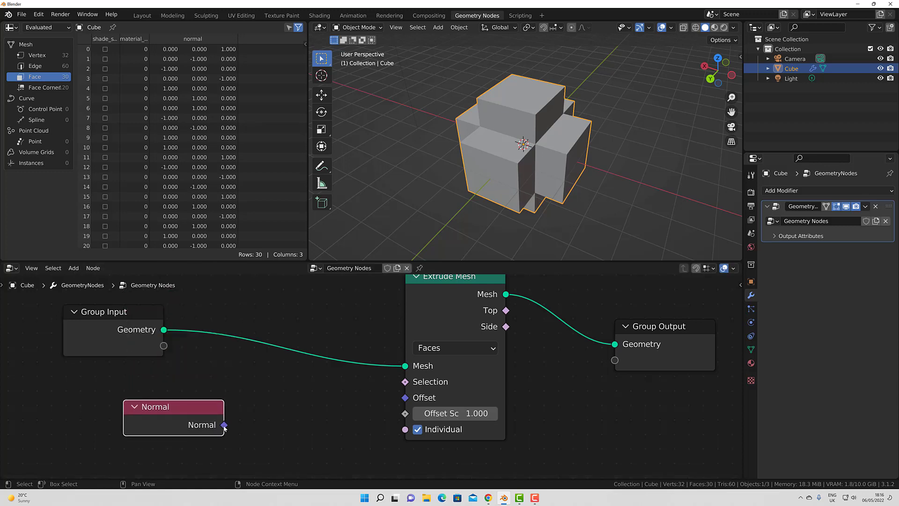
{"action": "left_click_drag", "start_coordinate": [224, 424], "coordinate": [402, 386]}
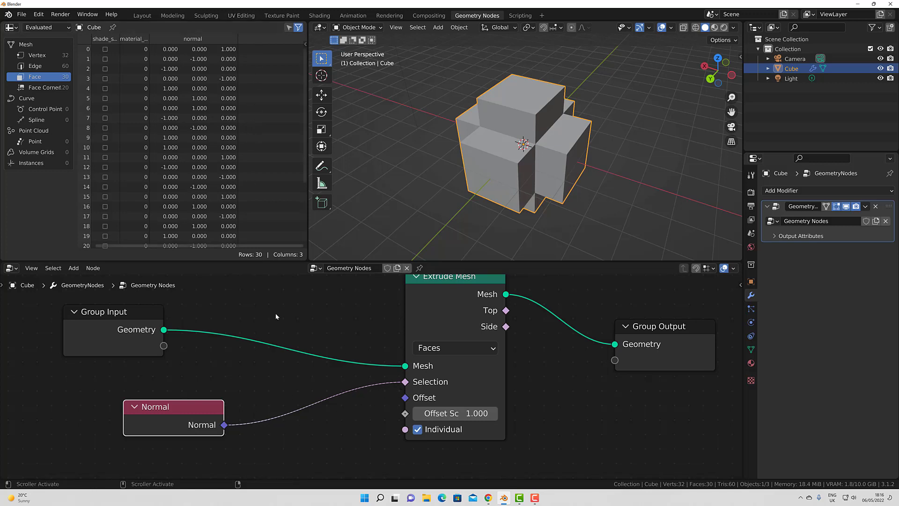
{"action": "middle_click_drag", "start_coordinate": [548, 189], "coordinate": [556, 125]}
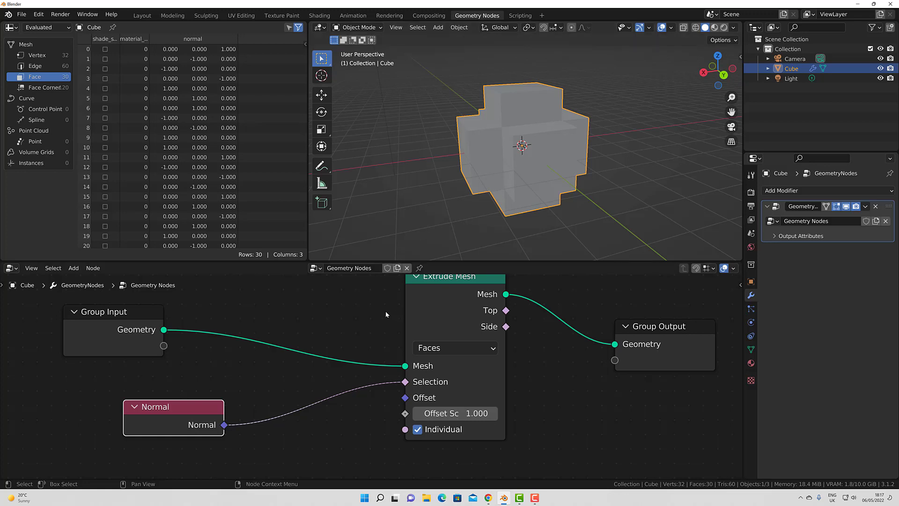
{"action": "scroll", "coordinate": [300, 361], "scroll_direction": "down", "scroll_amount": 1}
- Insert a Separate XYZ node after Normal and connect its Z output to Extrude Mesh's Selection
{"action": "key", "text": "g"}
{"action": "left_click", "coordinate": [232, 404]}
{"action": "key", "text": "shift+a"}
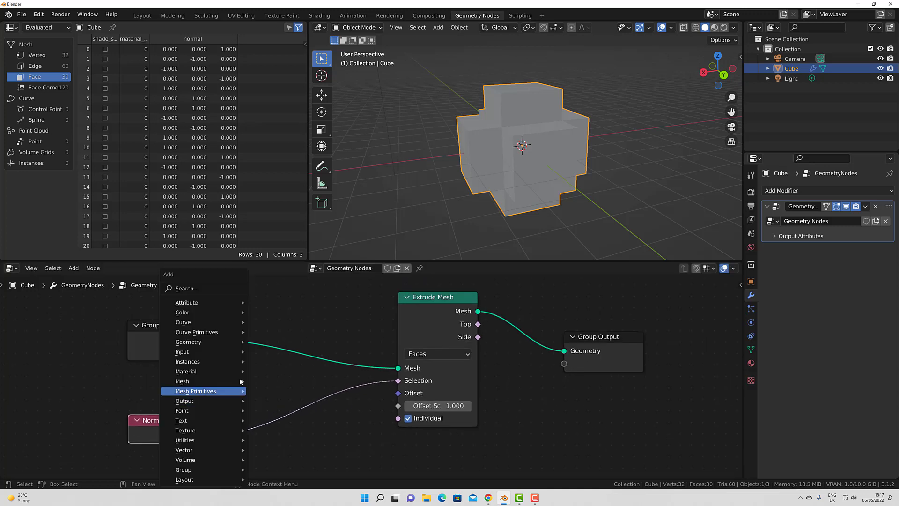
{"action": "left_click", "coordinate": [211, 290]}
{"action": "type", "text": "sepa"}
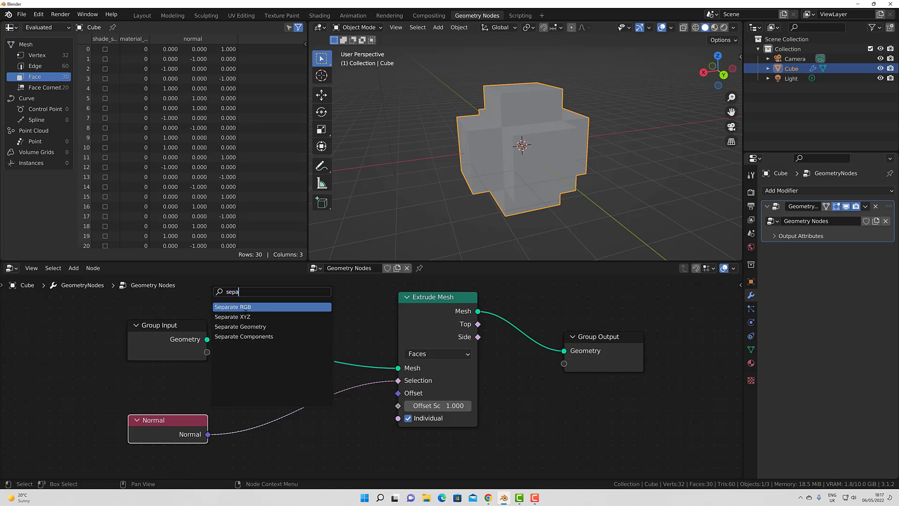
{"action": "left_click", "coordinate": [239, 316]}
{"action": "left_click", "coordinate": [262, 397]}
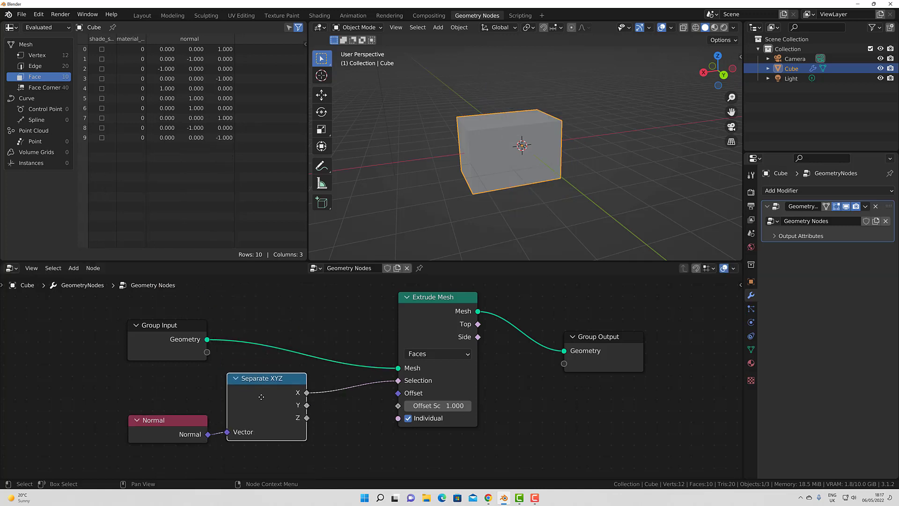
{"action": "left_click_drag", "start_coordinate": [261, 397], "coordinate": [287, 397]}
{"action": "left_click_drag", "start_coordinate": [333, 417], "coordinate": [399, 381]}
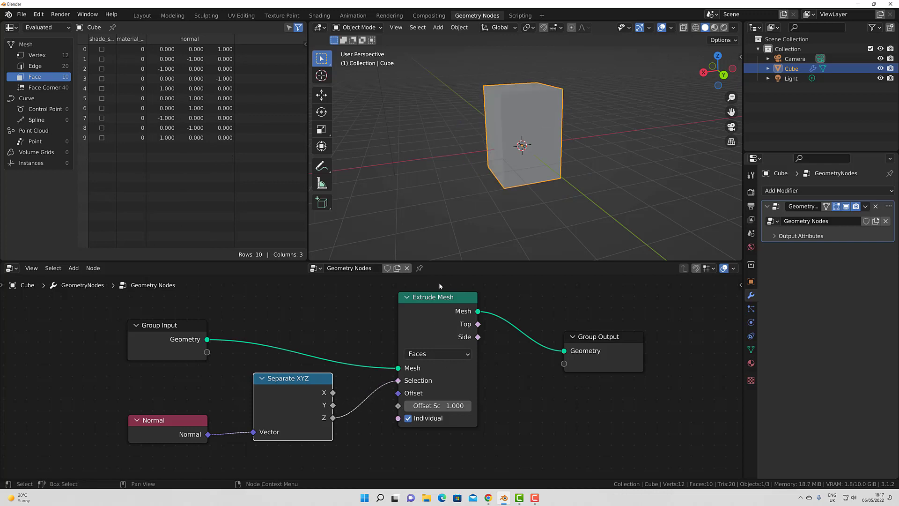
{"action": "left_click_drag", "start_coordinate": [268, 394], "coordinate": [271, 399]}
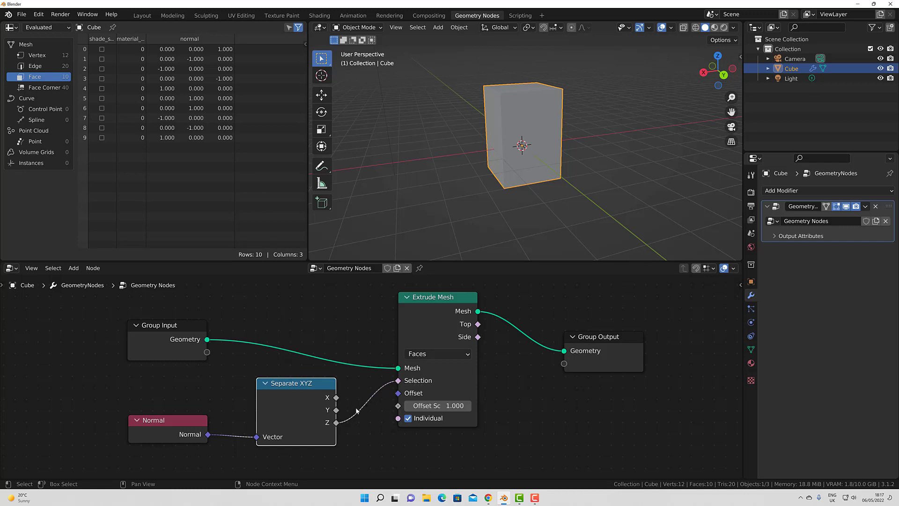
- Shift the Normal and Separate XYZ nodes left together to clear space in the tree
{"action": "left_click", "coordinate": [167, 429]}
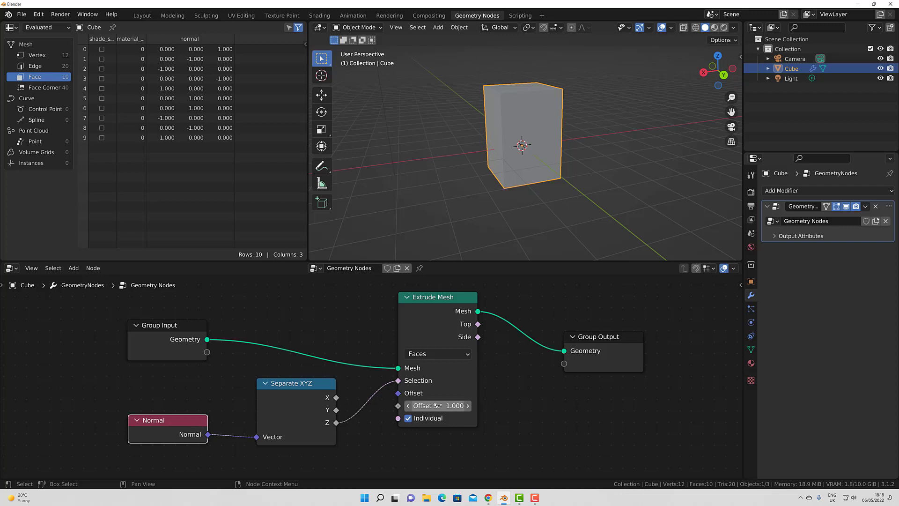
{"action": "mouse_move", "coordinate": [445, 407]}
{"action": "left_mouse_down"}
{"action": "mouse_move", "coordinate": [473, 406]}
{"action": "mouse_move", "coordinate": [436, 407]}
{"action": "mouse_move", "coordinate": [446, 406]}
{"action": "left_mouse_up"}
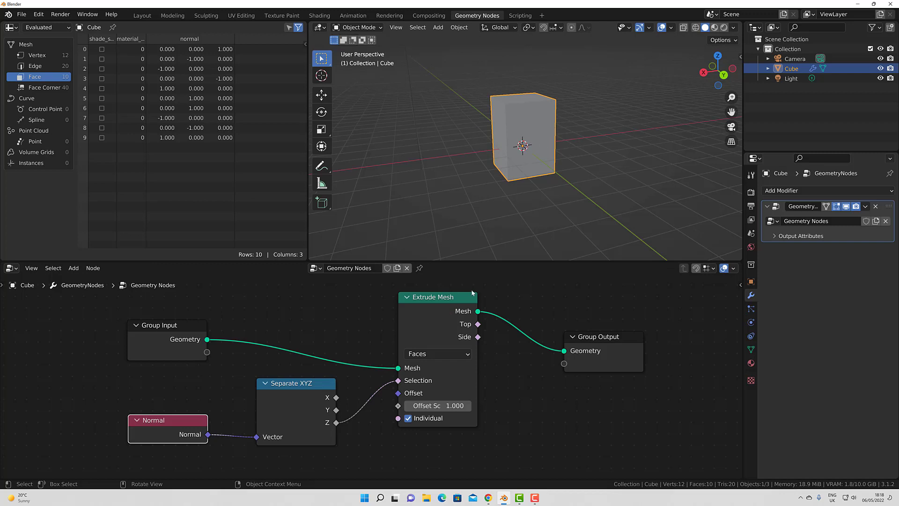
{"action": "scroll", "coordinate": [267, 402], "scroll_direction": "down", "scroll_amount": 2}
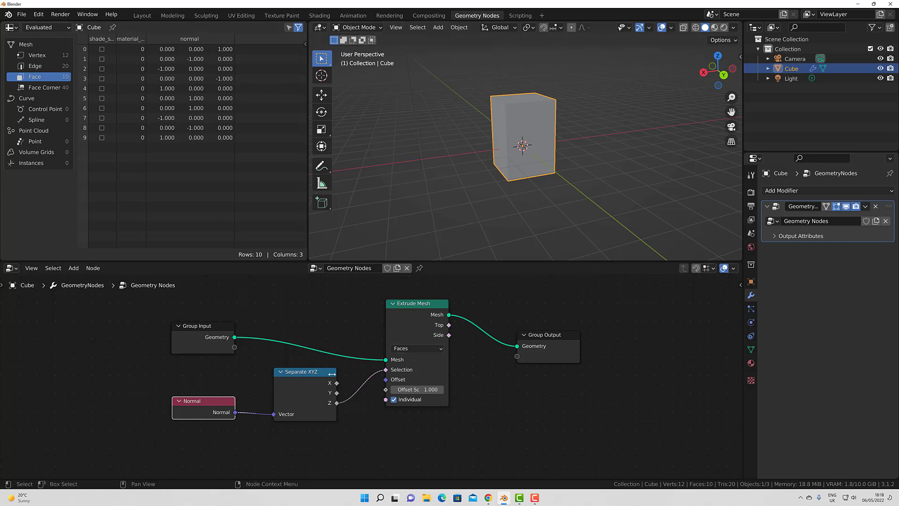
{"action": "left_click_drag", "start_coordinate": [136, 387], "coordinate": [226, 422]}
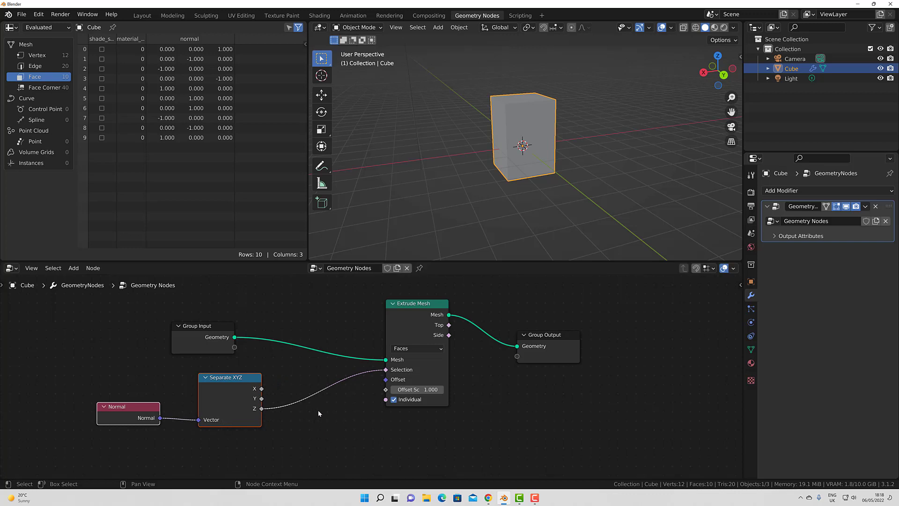
{"action": "left_click_drag", "start_coordinate": [243, 395], "coordinate": [221, 399]}
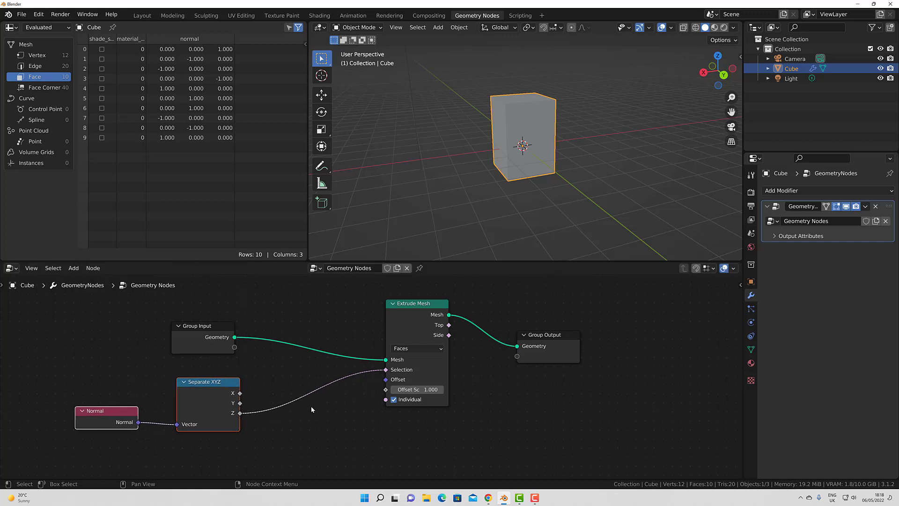
{"action": "left_click", "coordinate": [324, 409]}
{"action": "key", "text": "shift+a"}
- Drop a Math Add node (0.5) into the Z-to-Selection link and inspect the 26-face mesh
{"action": "mouse_move", "coordinate": [318, 411]}
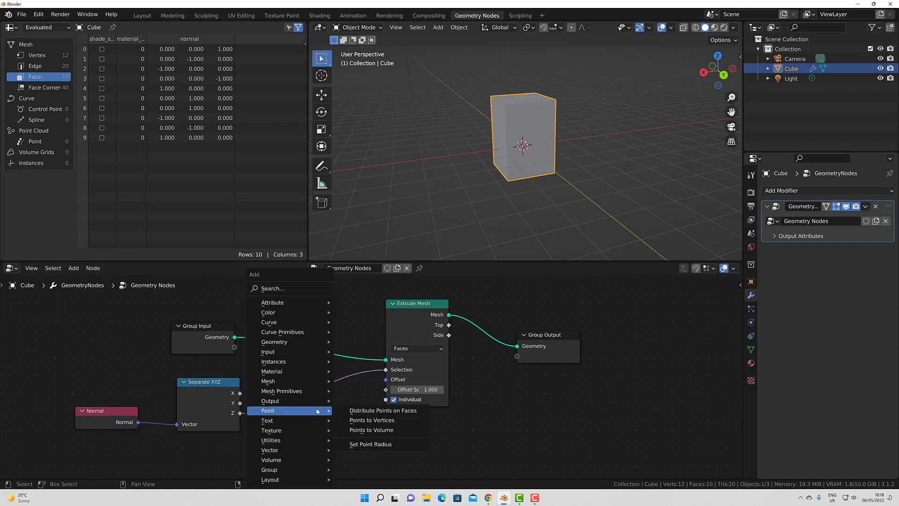
{"action": "mouse_move", "coordinate": [310, 440]}
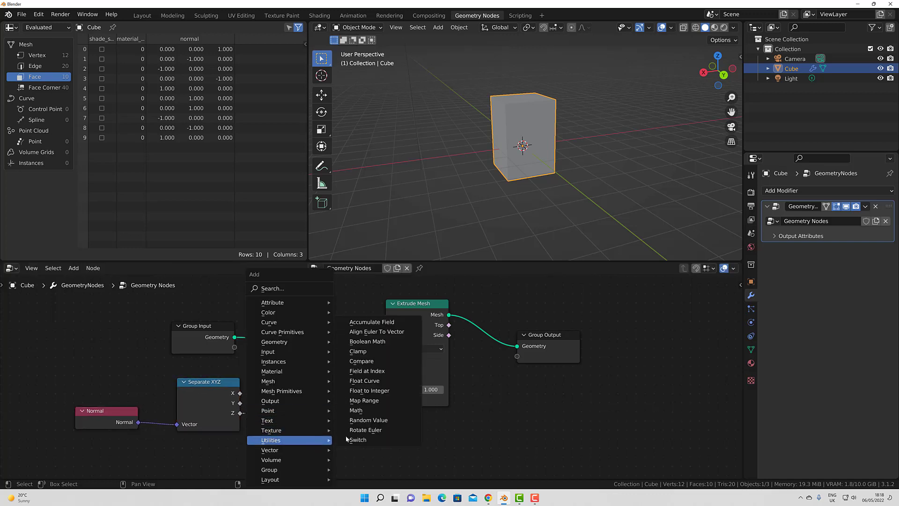
{"action": "left_click", "coordinate": [380, 410]}
{"action": "left_click", "coordinate": [287, 371]}
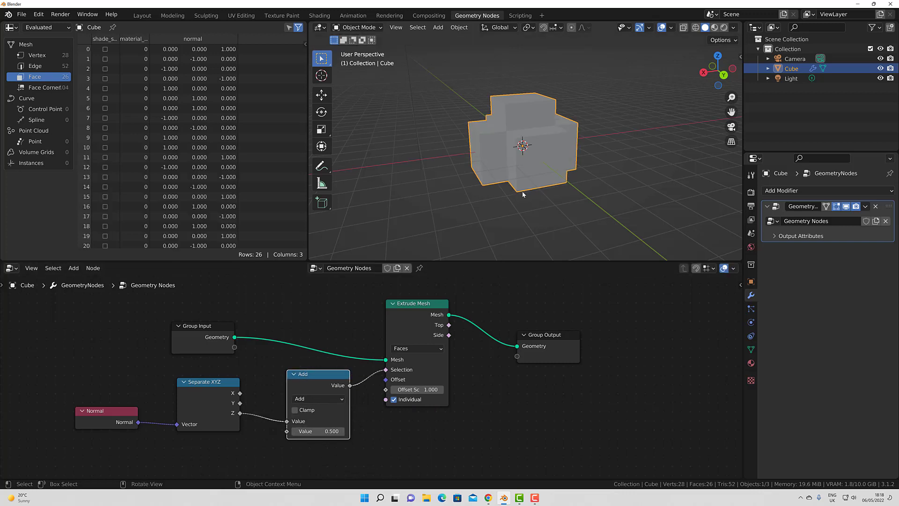
{"action": "left_click_drag", "start_coordinate": [310, 383], "coordinate": [301, 384]}
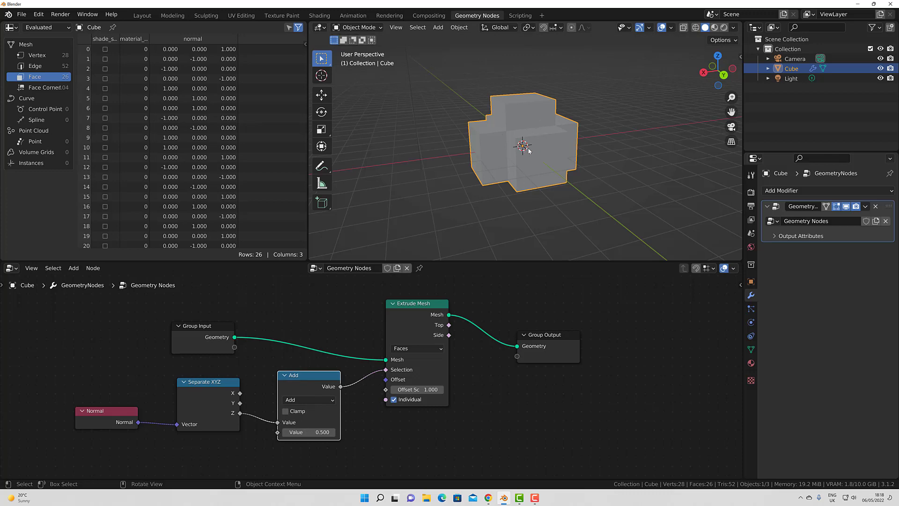
{"action": "middle_click_drag", "start_coordinate": [480, 160], "coordinate": [640, 156]}
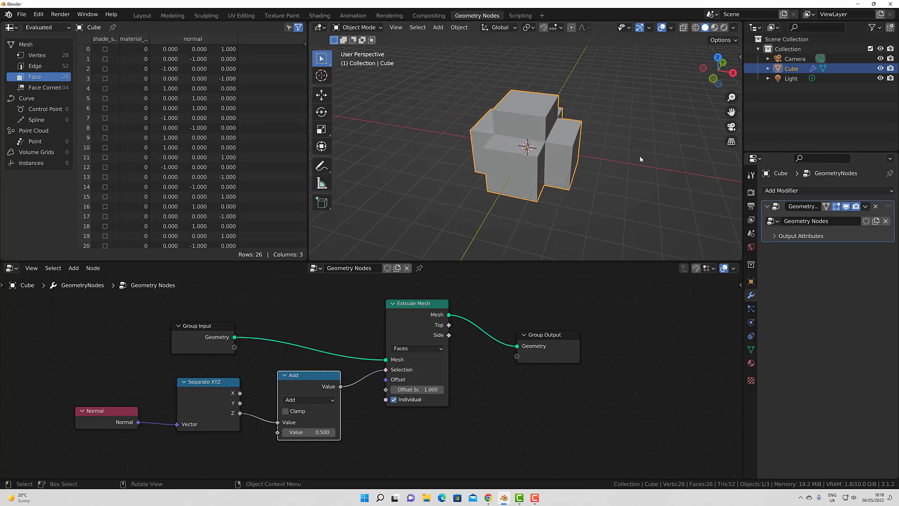
{"action": "middle_click_drag", "start_coordinate": [562, 157], "coordinate": [532, 157]}
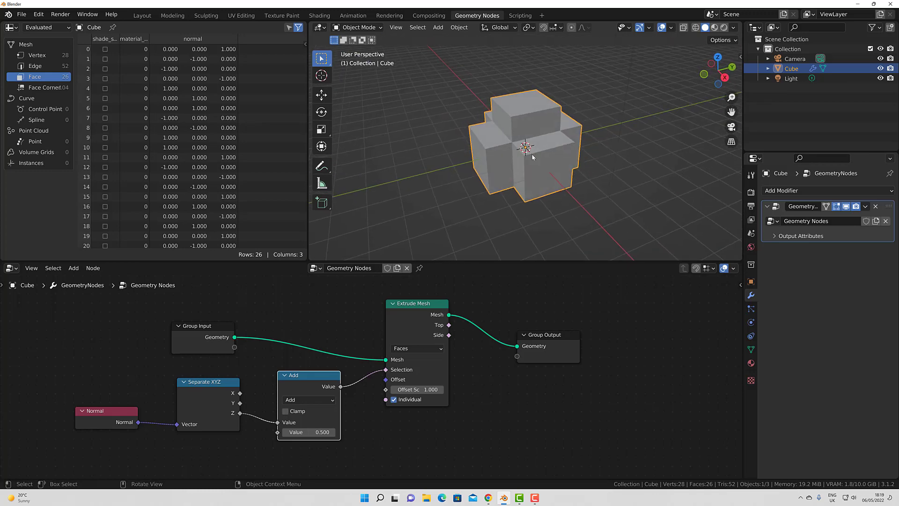
{"action": "left_click", "coordinate": [313, 401]}
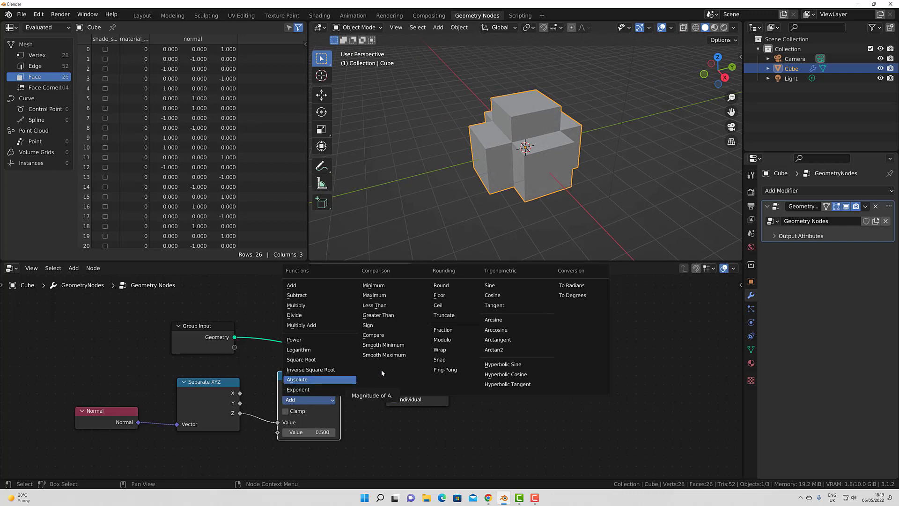
- Change the Math node to Compare against 0 so only the side faces extrude, giving 22 faces
{"action": "left_click", "coordinate": [373, 335]}
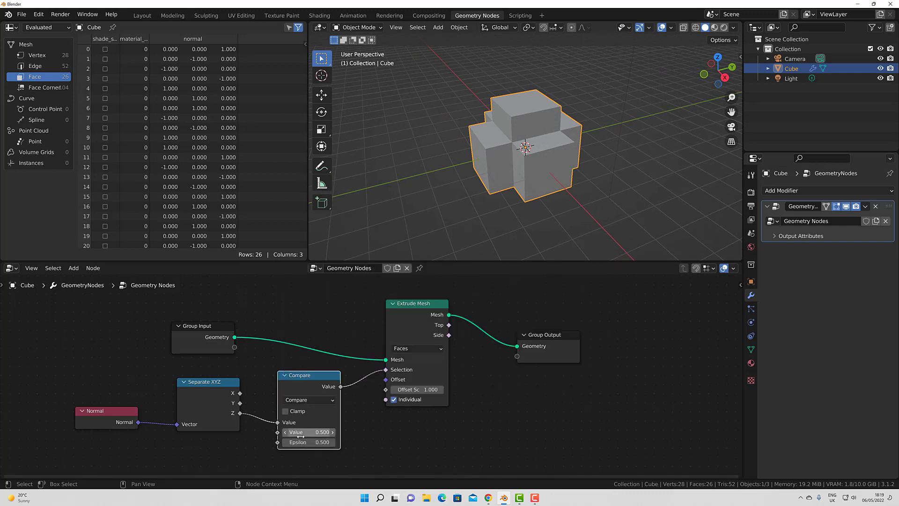
{"action": "scroll", "coordinate": [311, 439], "scroll_direction": "up", "scroll_amount": 3}
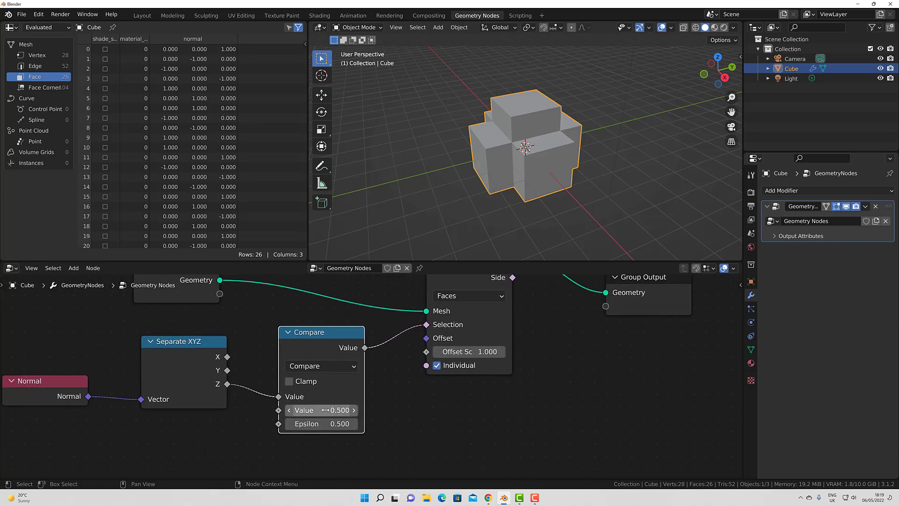
{"action": "left_click", "coordinate": [324, 410]}
{"action": "type", "text": "0"}
{"action": "key", "text": "Return"}
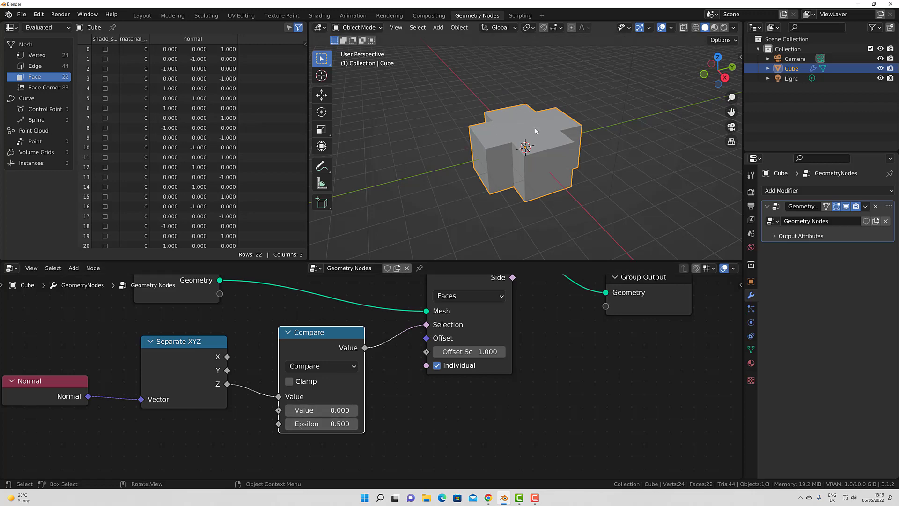
{"action": "middle_click_drag", "start_coordinate": [525, 180], "coordinate": [349, 155]}
- Zoom in on the Compare node and mute it with M to bypass it
{"action": "scroll", "coordinate": [351, 375], "scroll_direction": "up", "scroll_amount": 2}
{"action": "scroll", "coordinate": [351, 375], "scroll_direction": "up", "scroll_amount": 1}
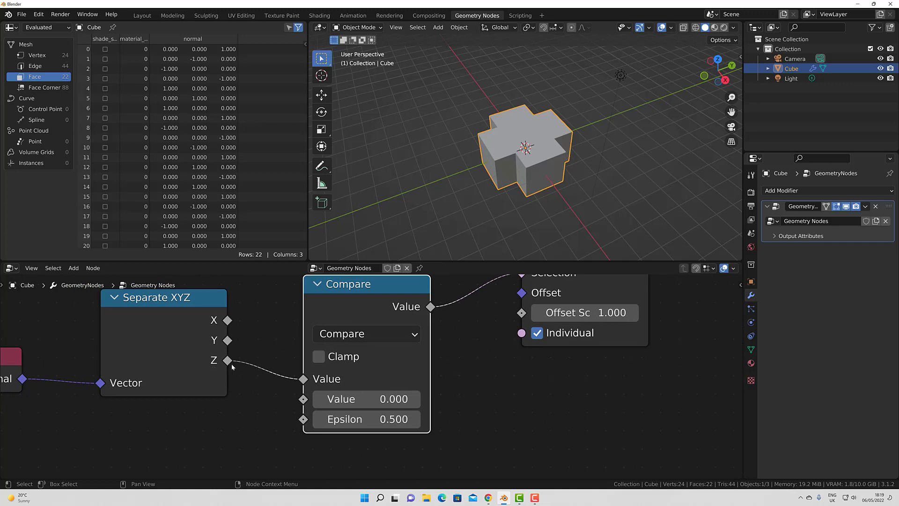
{"action": "scroll", "coordinate": [107, 392], "scroll_direction": "left", "scroll_amount": 3}
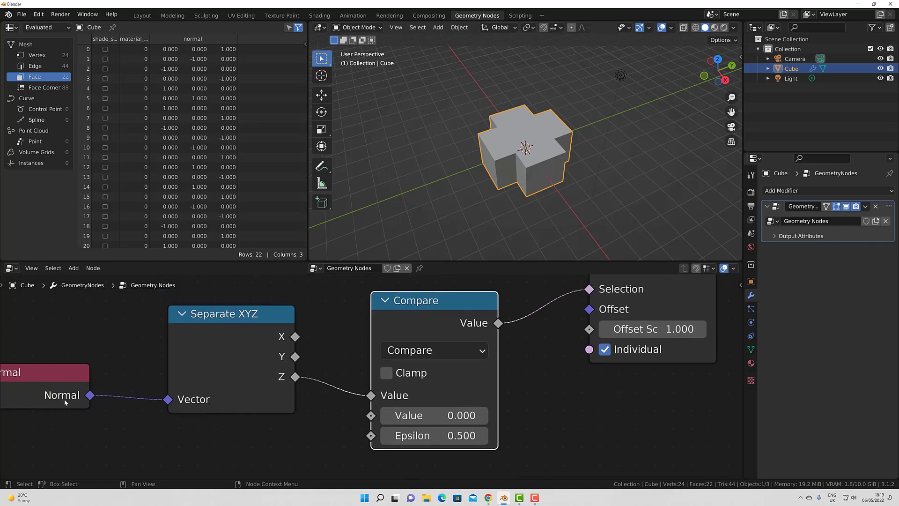
{"action": "scroll", "coordinate": [322, 395], "scroll_direction": "right", "scroll_amount": 3}
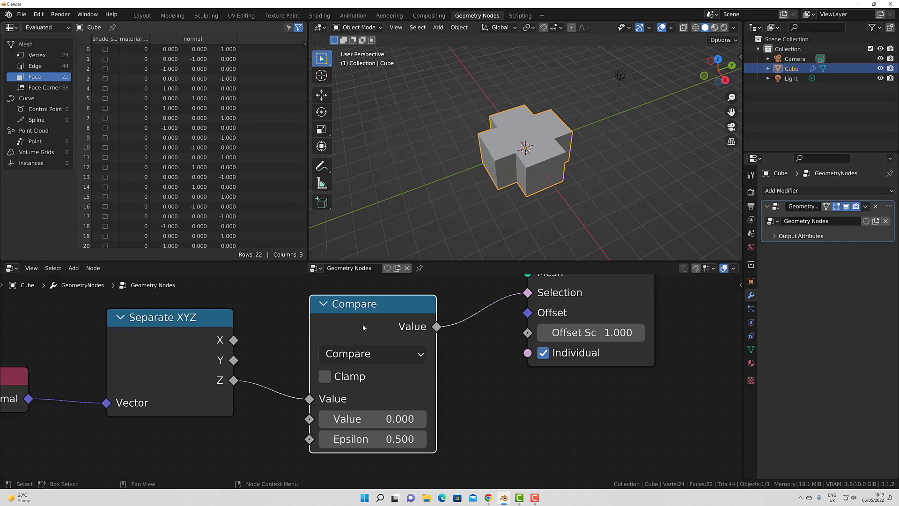
{"action": "key", "text": "m"}
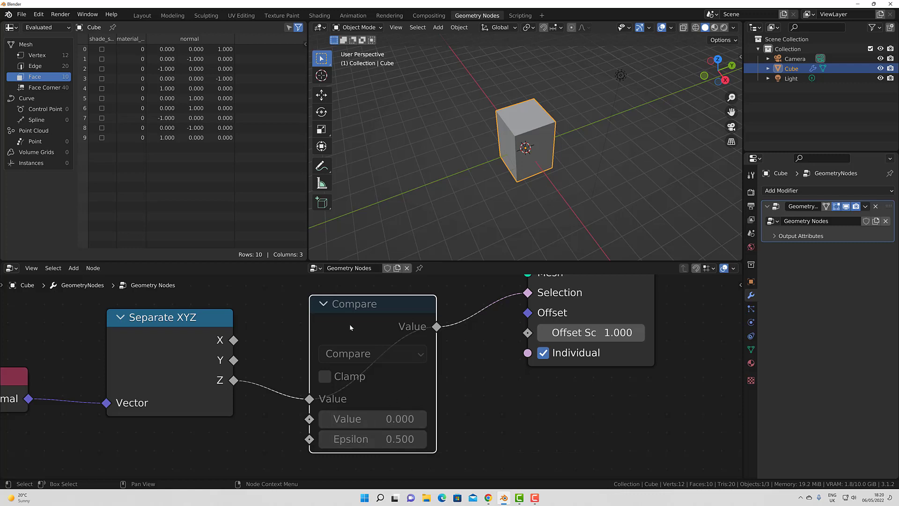
- Unmute the Compare node, try other values by dragging, then set its Value to 0
{"action": "key", "text": "m"}
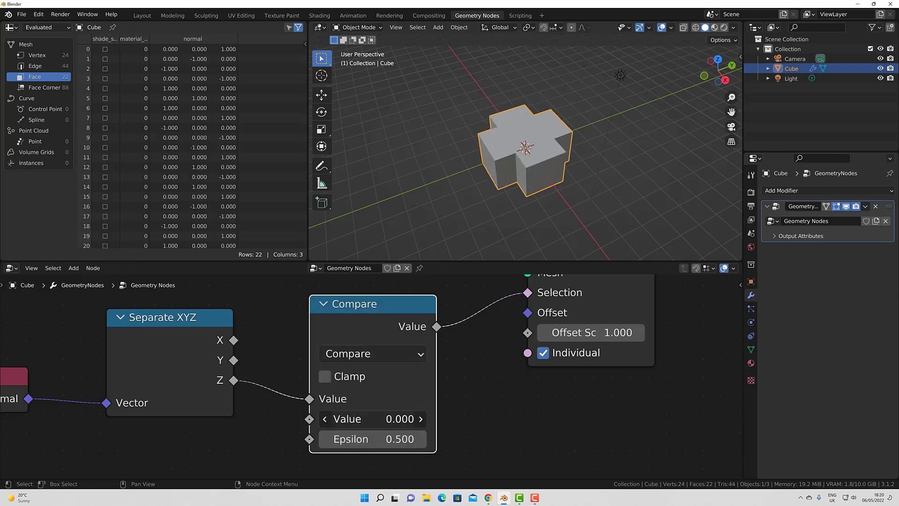
{"action": "left_click_drag", "start_coordinate": [372, 418], "coordinate": [438, 419]}
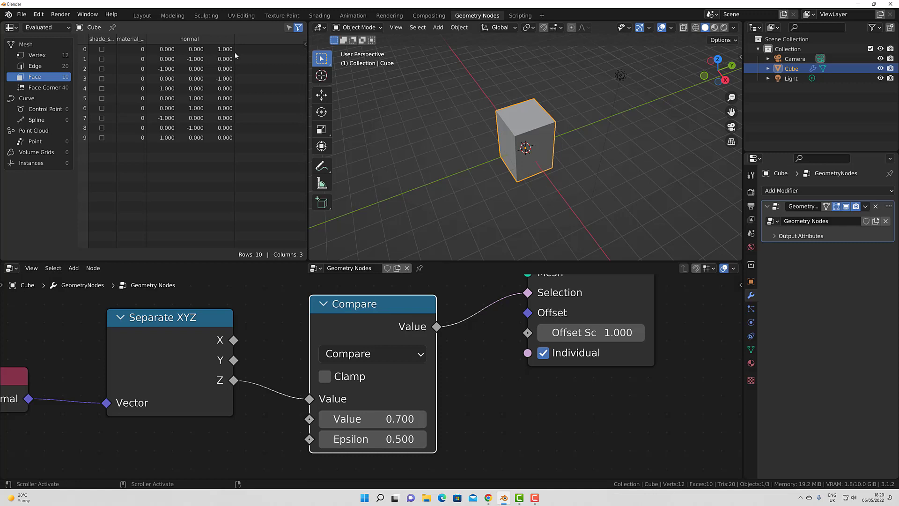
{"action": "left_click", "coordinate": [402, 417]}
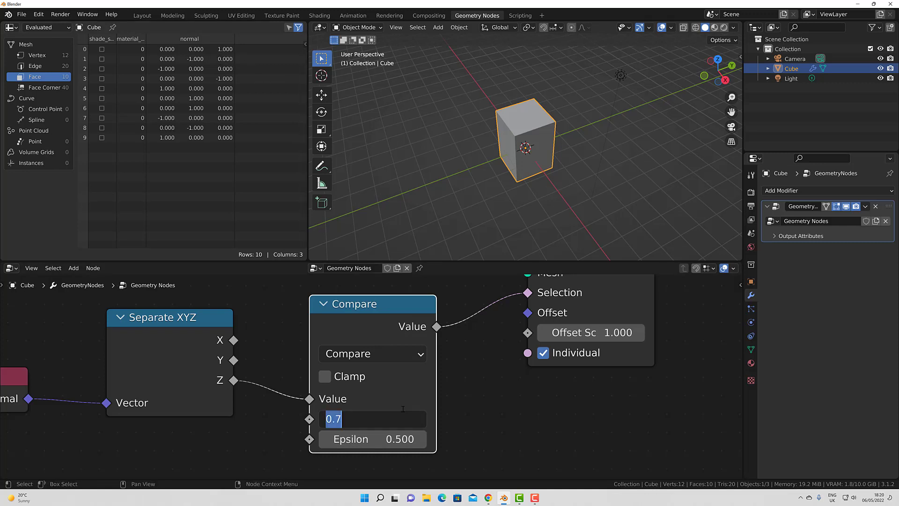
{"action": "type", "text": "0"}
{"action": "key", "text": "Return"}
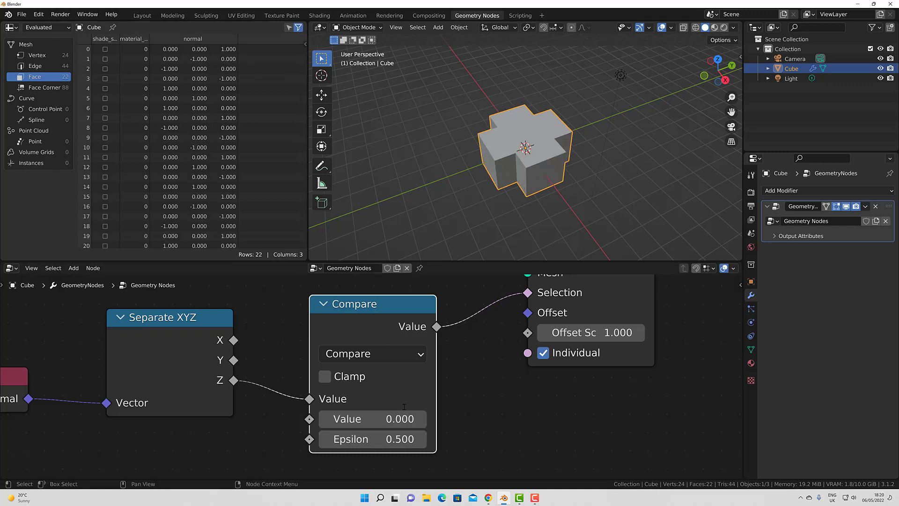
- Zoom out over the whole node tree and try a larger Extrude Offset Scale
{"action": "scroll", "coordinate": [601, 396], "scroll_direction": "down", "scroll_amount": 2}
{"action": "middle_click_drag", "start_coordinate": [602, 396], "coordinate": [504, 406]}
{"action": "mouse_move", "coordinate": [504, 392]}
{"action": "left_mouse_down"}
{"action": "mouse_move", "coordinate": [561, 392]}
{"action": "mouse_move", "coordinate": [499, 393]}
{"action": "mouse_move", "coordinate": [532, 392]}
{"action": "mouse_move", "coordinate": [510, 392]}
{"action": "left_mouse_up"}
{"action": "scroll", "coordinate": [473, 383], "scroll_direction": "down", "scroll_amount": 3}
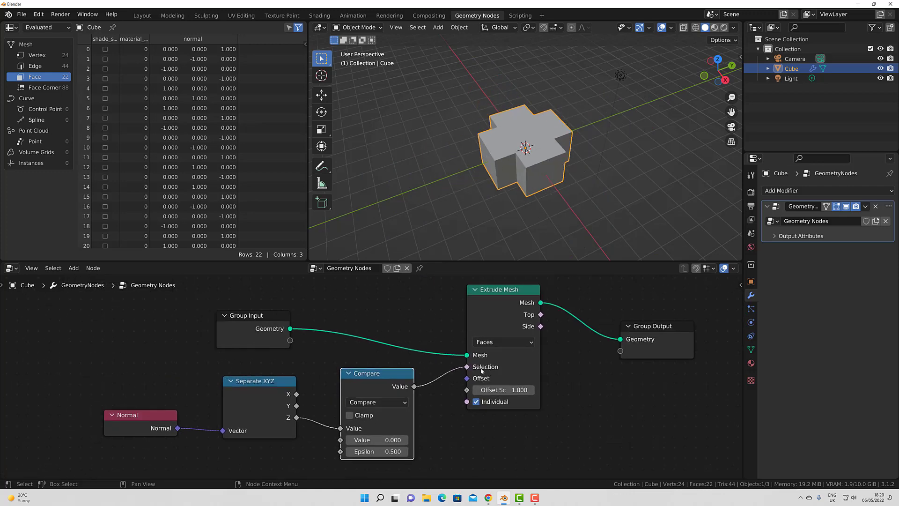
- Move the Group Input node up and to the left, then select Extrude Mesh
{"action": "left_click", "coordinate": [159, 430]}
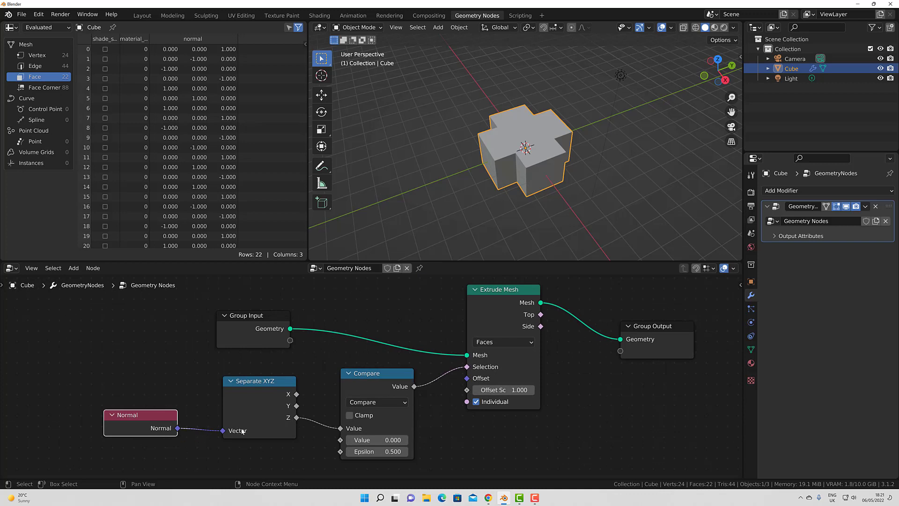
{"action": "left_click_drag", "start_coordinate": [259, 338], "coordinate": [136, 320]}
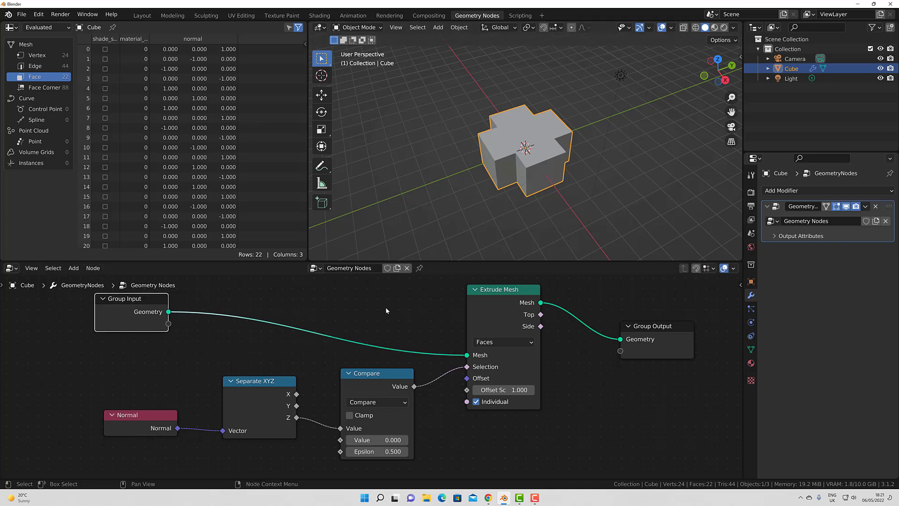
{"action": "left_click_drag", "start_coordinate": [467, 367], "coordinate": [428, 381]}
- Add a UV Sphere node by search and drop it onto the Group Input–Extrude Mesh link
{"action": "key", "text": "shift+a"}
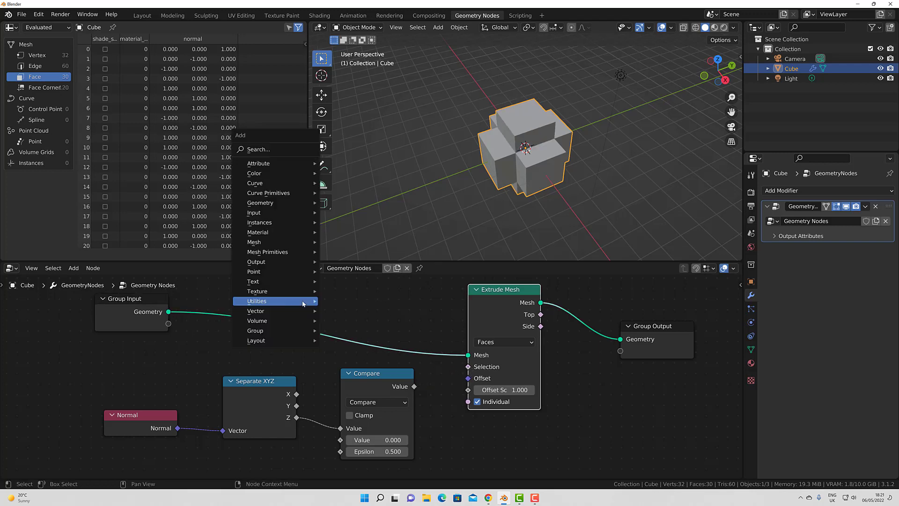
{"action": "left_click", "coordinate": [289, 148]}
{"action": "type", "text": "u"}
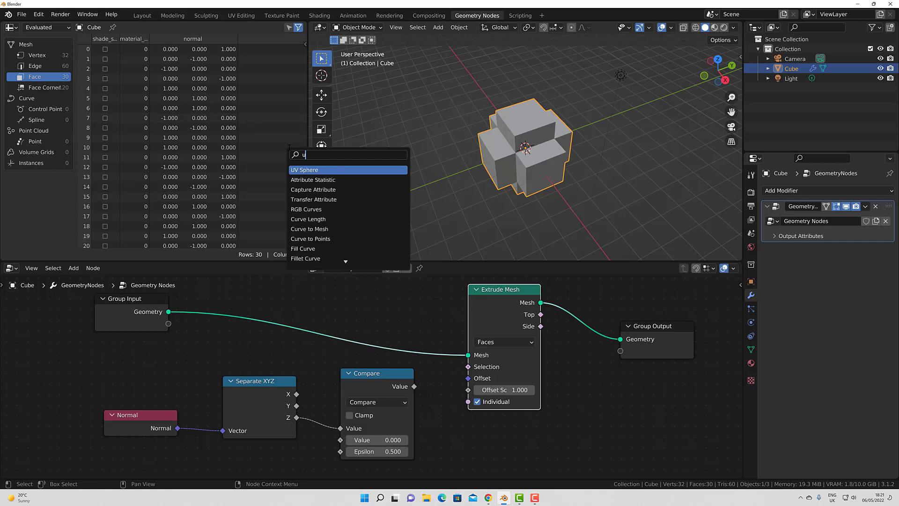
{"action": "type", "text": "v sphere"}
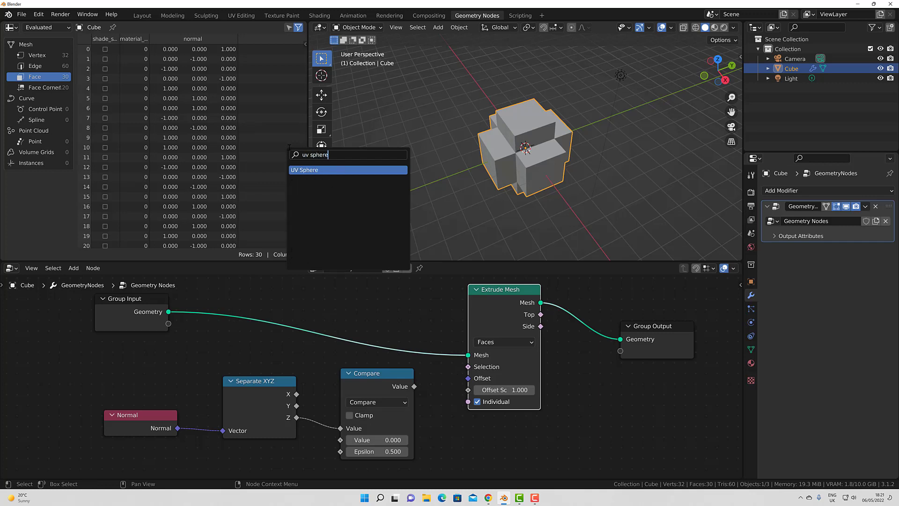
{"action": "left_click", "coordinate": [306, 170]}
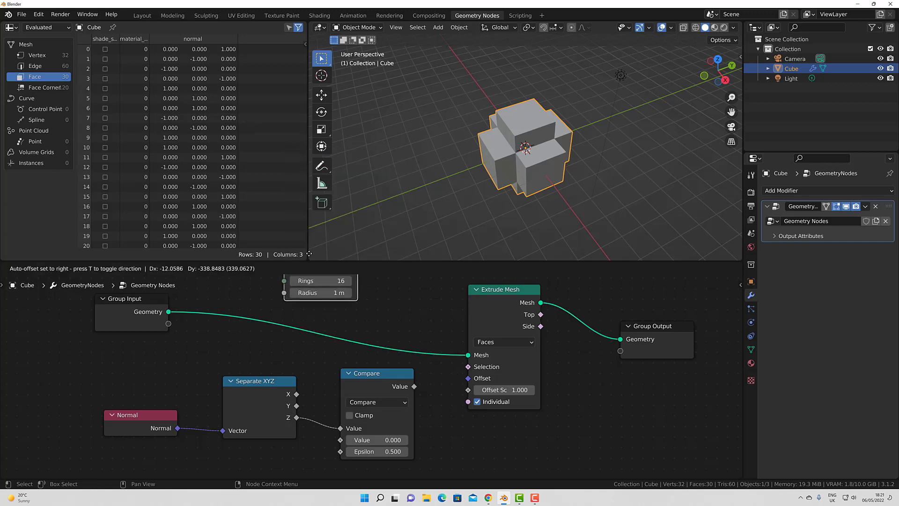
{"action": "left_click", "coordinate": [268, 303]}
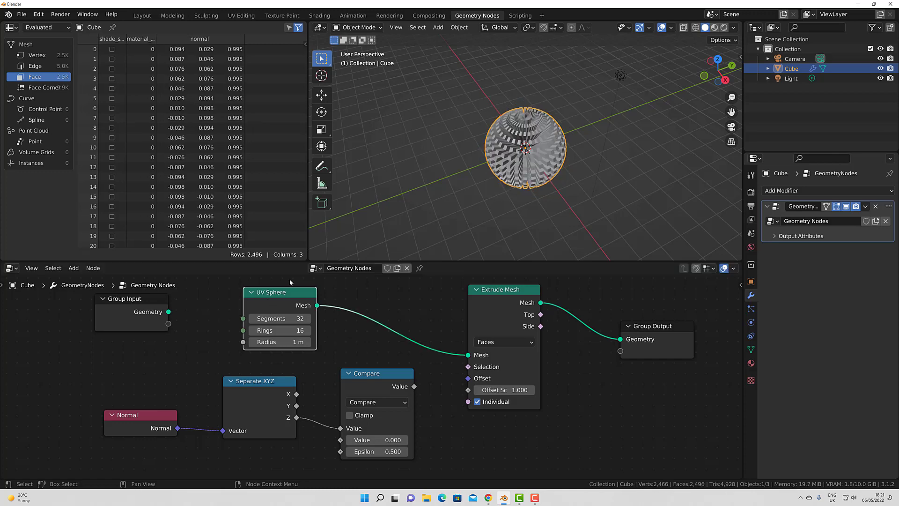
{"action": "middle_click_drag", "start_coordinate": [469, 175], "coordinate": [561, 130]}
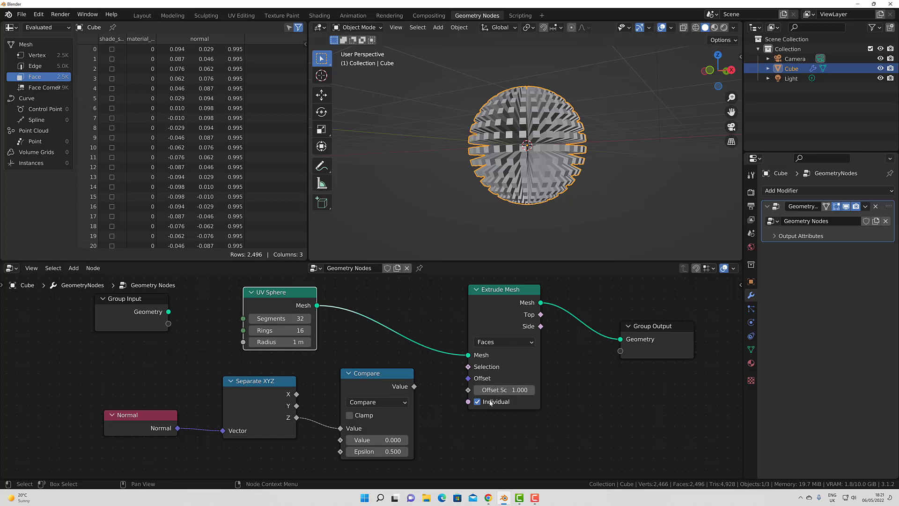
- Turn off Individual on Extrude Mesh and try a larger Offset Scale, then cancel it
{"action": "left_click", "coordinate": [478, 401]}
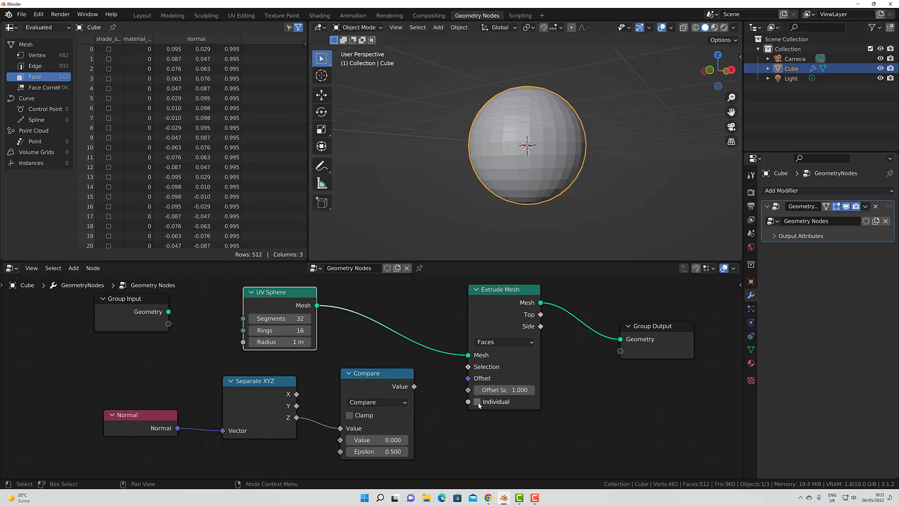
{"action": "left_click_drag", "start_coordinate": [504, 389], "coordinate": [595, 389]}
{"action": "key", "text": "Escape"}
- Reroute the Z normal link, then put the Compare node back between Z and Selection
{"action": "left_click_drag", "start_coordinate": [340, 428], "coordinate": [467, 366]}
{"action": "left_click_drag", "start_coordinate": [401, 383], "coordinate": [427, 436]}
{"action": "middle_click_drag", "start_coordinate": [495, 158], "coordinate": [515, 164]}
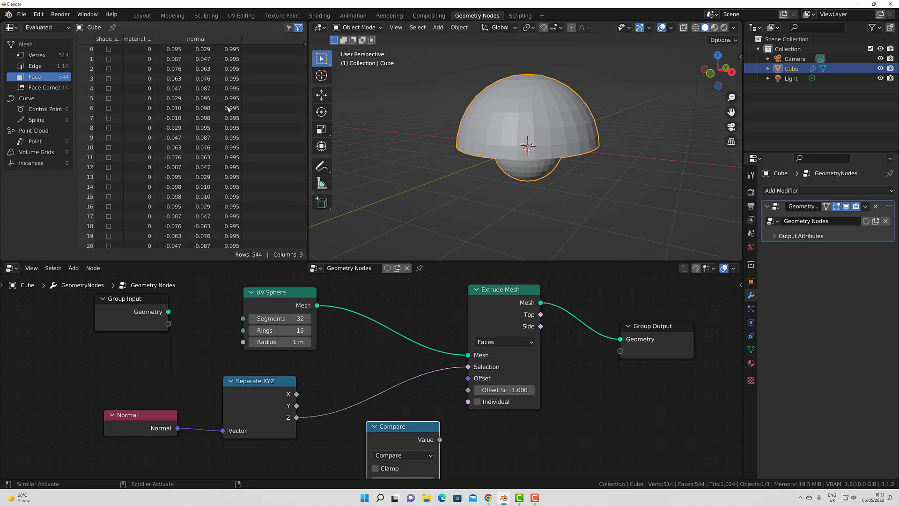
{"action": "middle_click_drag", "start_coordinate": [495, 190], "coordinate": [569, 189]}
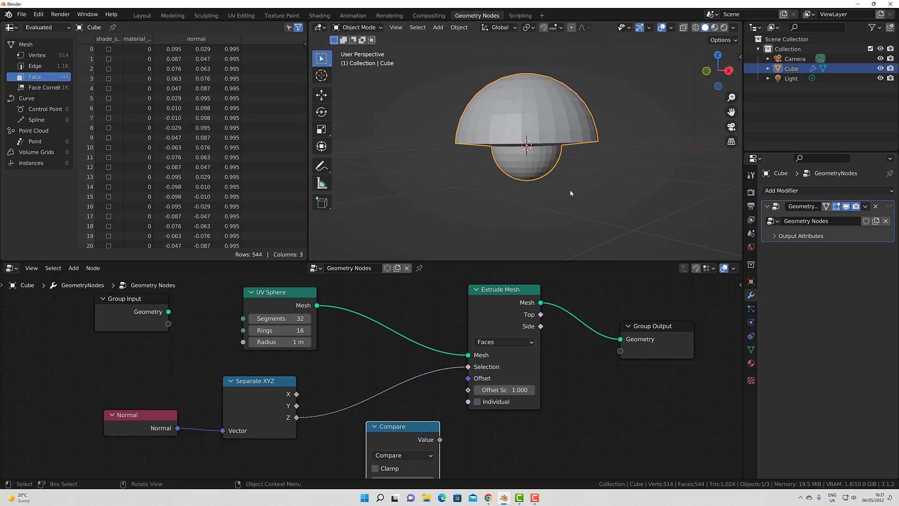
{"action": "left_click_drag", "start_coordinate": [406, 433], "coordinate": [383, 373]}
{"action": "mouse_move", "coordinate": [388, 427]}
{"action": "left_mouse_down"}
{"action": "mouse_move", "coordinate": [369, 427]}
{"action": "mouse_move", "coordinate": [381, 427]}
{"action": "mouse_move", "coordinate": [388, 444]}
{"action": "mouse_move", "coordinate": [377, 444]}
{"action": "mouse_move", "coordinate": [396, 445]}
{"action": "mouse_move", "coordinate": [391, 432]}
{"action": "mouse_move", "coordinate": [375, 433]}
{"action": "left_mouse_up"}
- Switch the Compare operation to Greater Than and raise the Threshold to 0.800
{"action": "left_click", "coordinate": [381, 396]}
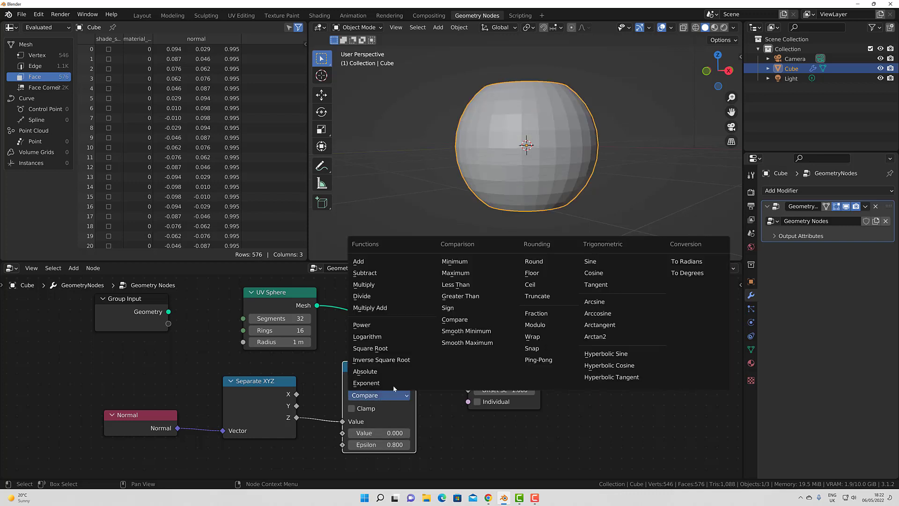
{"action": "left_click", "coordinate": [474, 296]}
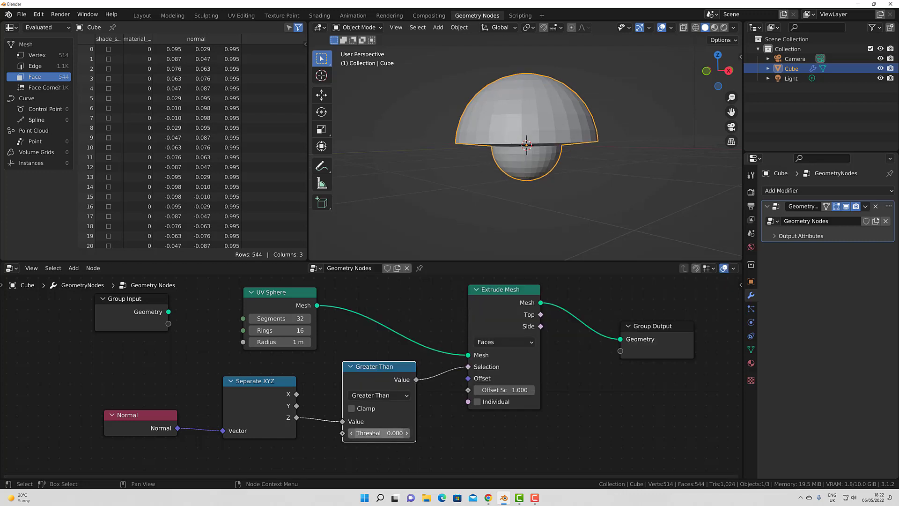
{"action": "left_click", "coordinate": [407, 432]}
{"action": "left_click", "coordinate": [406, 432]}
{"action": "left_click", "coordinate": [407, 433]}
{"action": "left_click", "coordinate": [407, 432]}
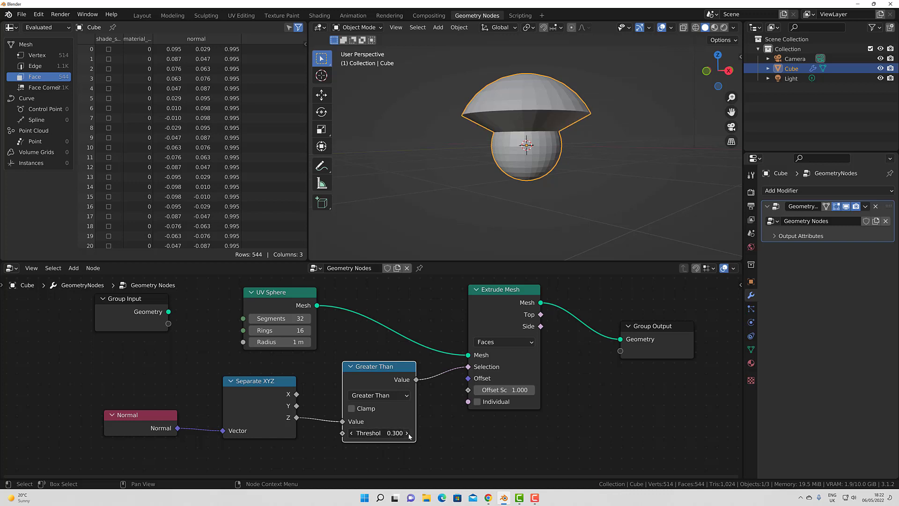
{"action": "left_click", "coordinate": [407, 432]}
{"action": "left_click", "coordinate": [407, 432]}
{"action": "left_click", "coordinate": [407, 433]}
{"action": "left_click", "coordinate": [407, 432]}
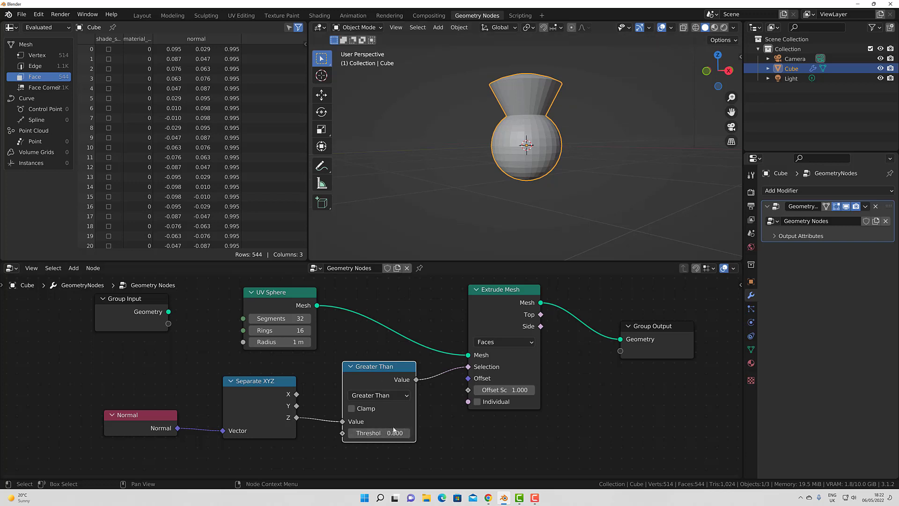
- Lower the Compare Threshold to 0.400, then select the Extrude Mesh node
{"action": "left_click", "coordinate": [353, 434]}
{"action": "left_click", "coordinate": [354, 434]}
{"action": "left_click", "coordinate": [353, 435]}
{"action": "left_click", "coordinate": [353, 435]}
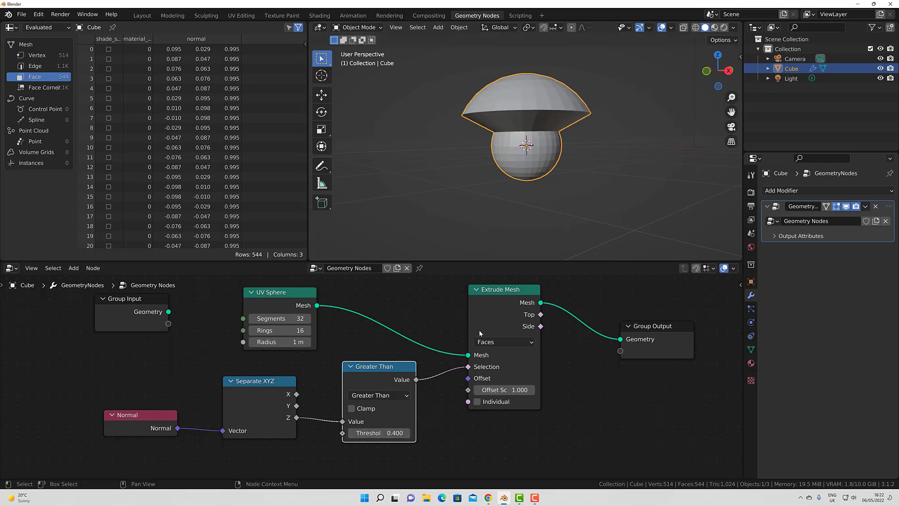
{"action": "left_click", "coordinate": [499, 311]}
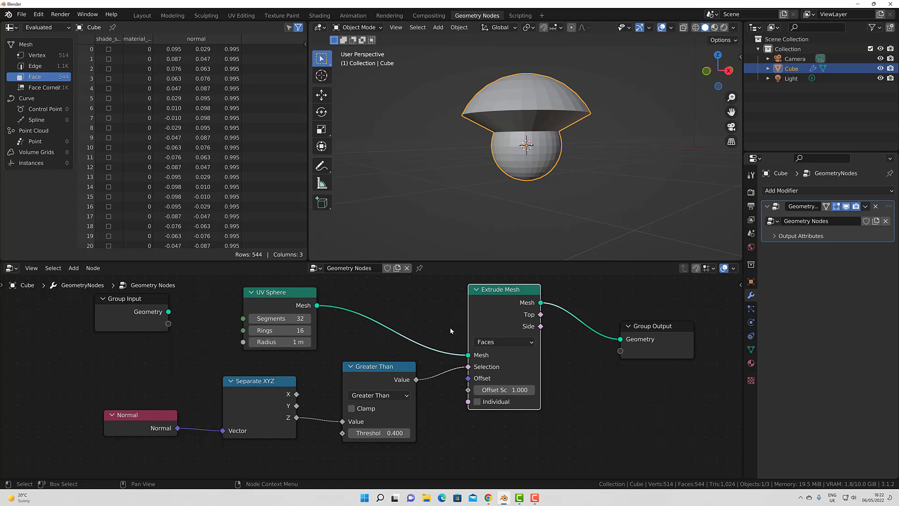